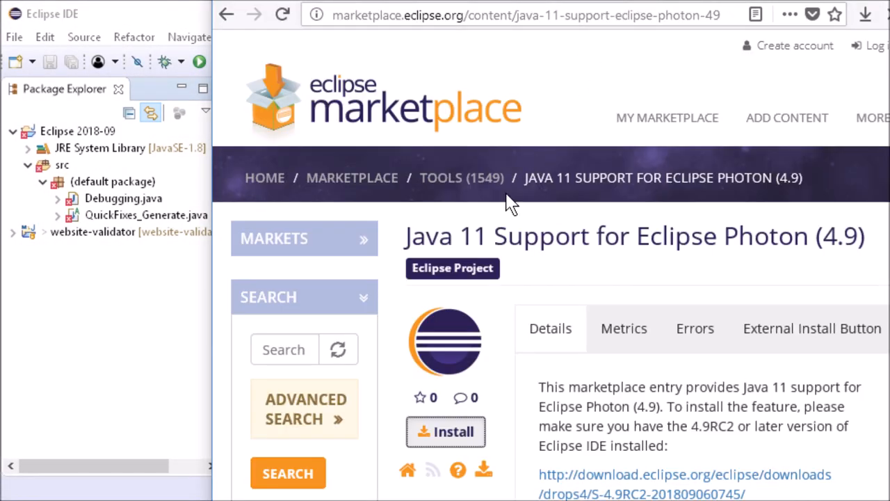
Drag Java 11 Support for Photon into Eclipse and close the browser to reveal the install confirmation
{"action": "left_click_drag", "start_coordinate": [440, 431], "coordinate": [139, 104]}
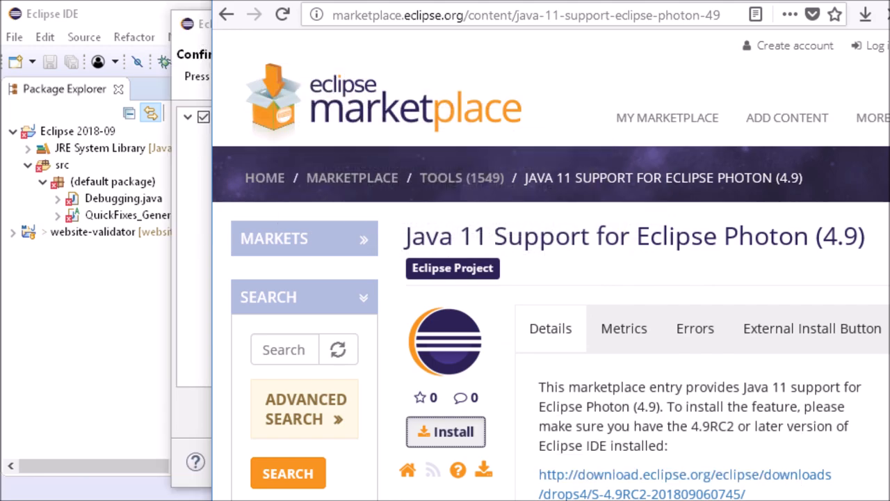
{"action": "left_click", "coordinate": [830, 3]}
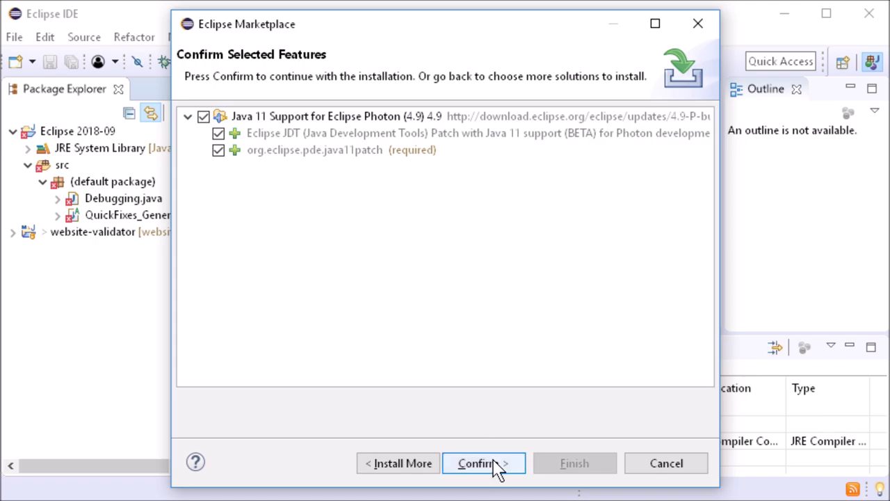
Cancel the Java 11 install and show Quick Fixes for the compiler compliance warning
{"action": "left_click", "coordinate": [655, 473]}
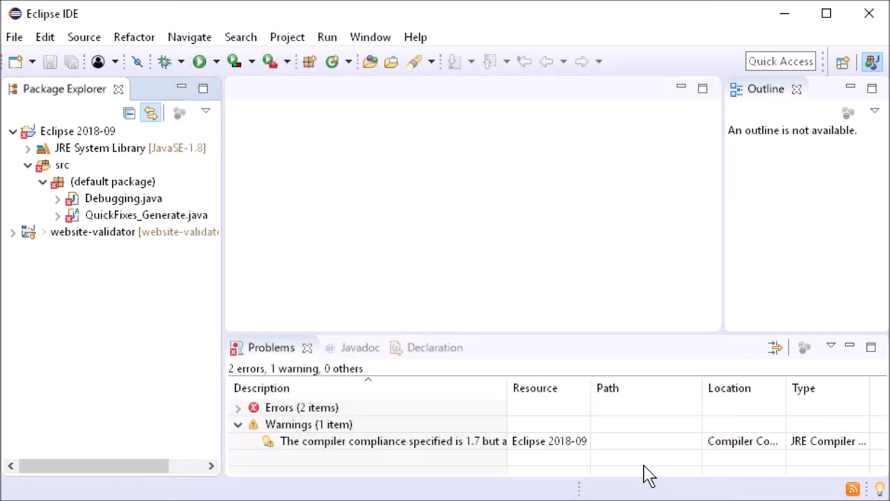
{"action": "left_click", "coordinate": [440, 443]}
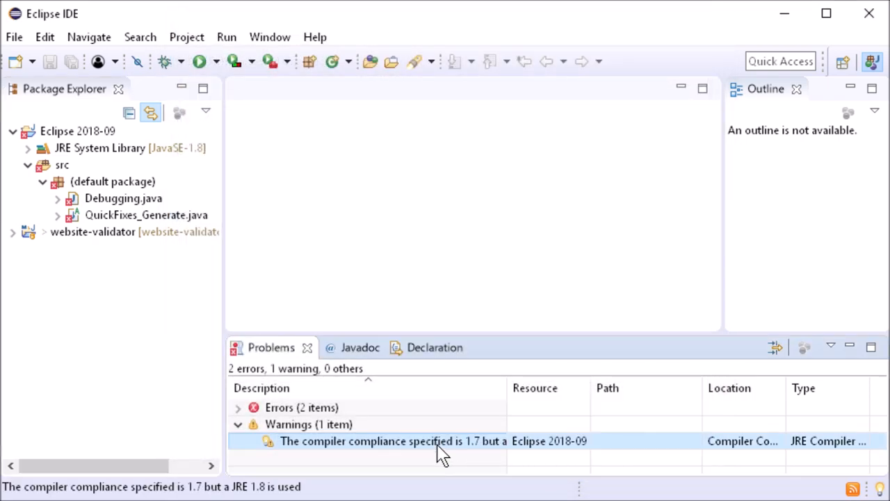
{"action": "right_click", "coordinate": [439, 442]}
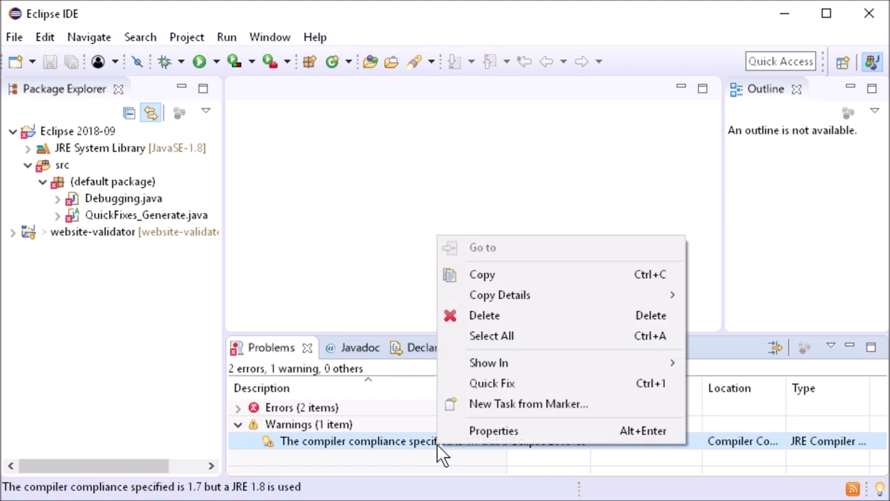
{"action": "left_click", "coordinate": [492, 383]}
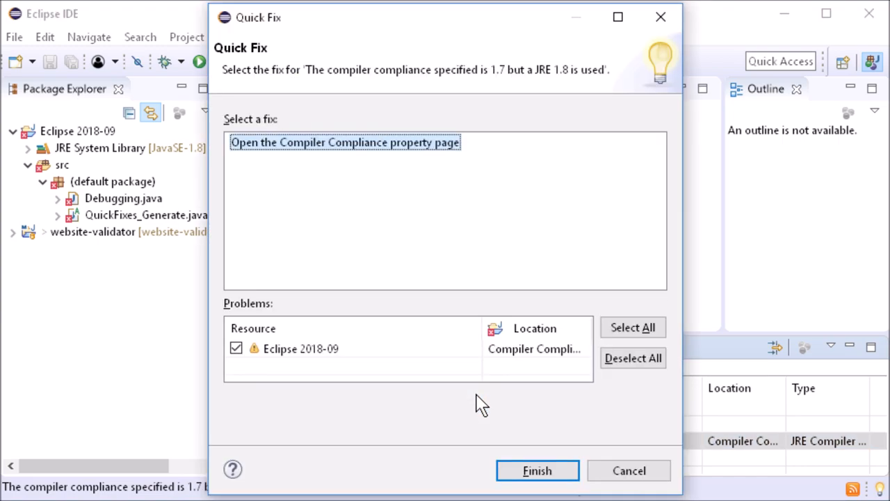
Apply the compliance settings on the Java Compiler property page and confirm the project rebuild
{"action": "left_click", "coordinate": [538, 471]}
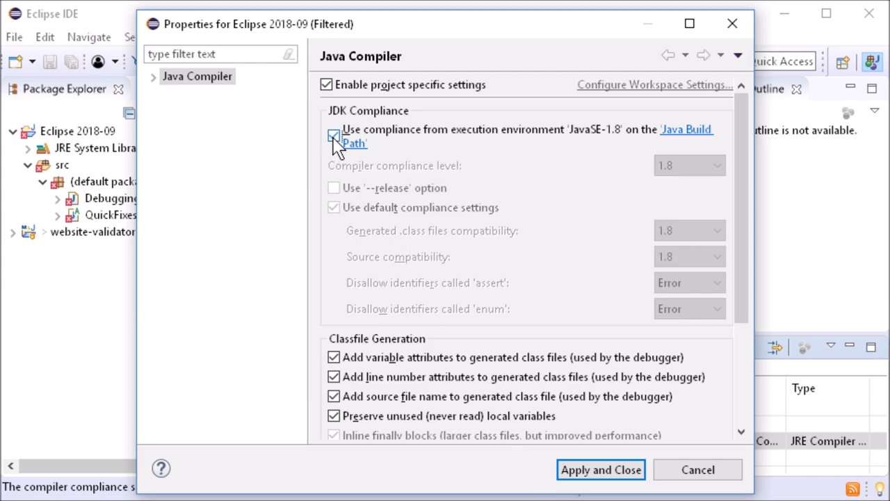
{"action": "left_click", "coordinate": [601, 470]}
{"action": "left_click", "coordinate": [450, 273]}
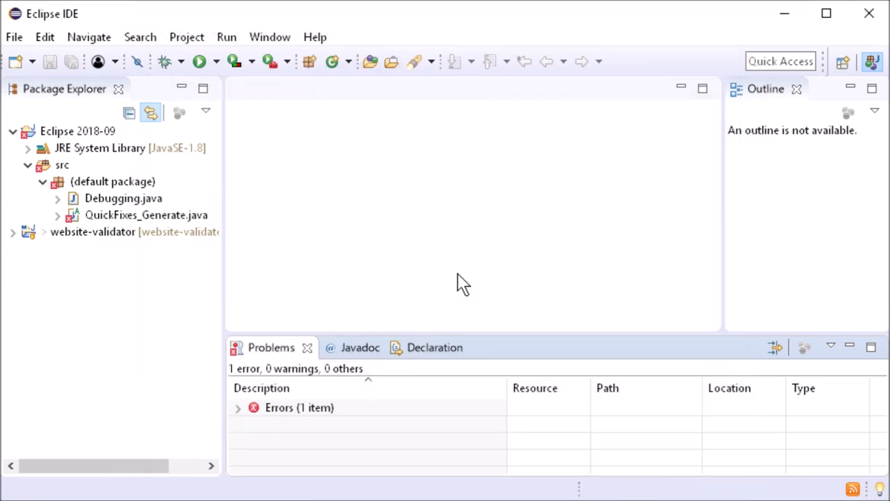
In QuickFixes_Generate.java create the abstract getNames() method via Ctrl+1 and save
{"action": "double_click", "coordinate": [177, 215]}
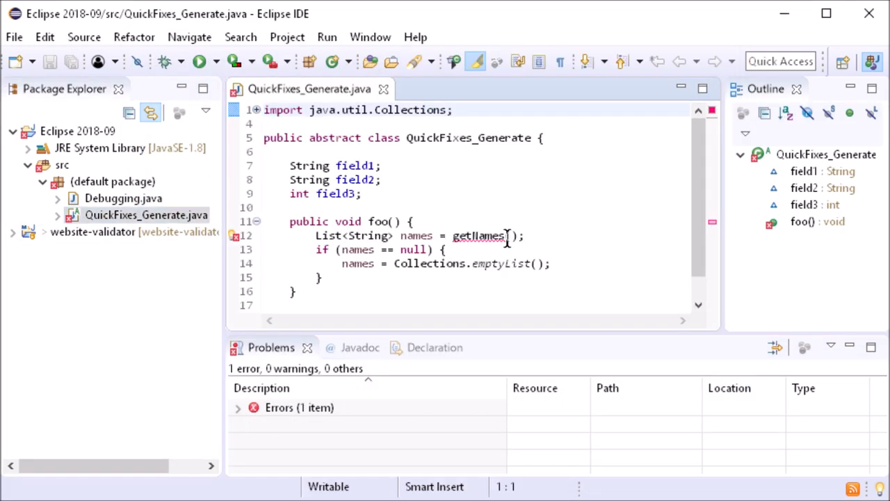
{"action": "left_click", "coordinate": [508, 235]}
{"action": "key", "text": "ctrl+1"}
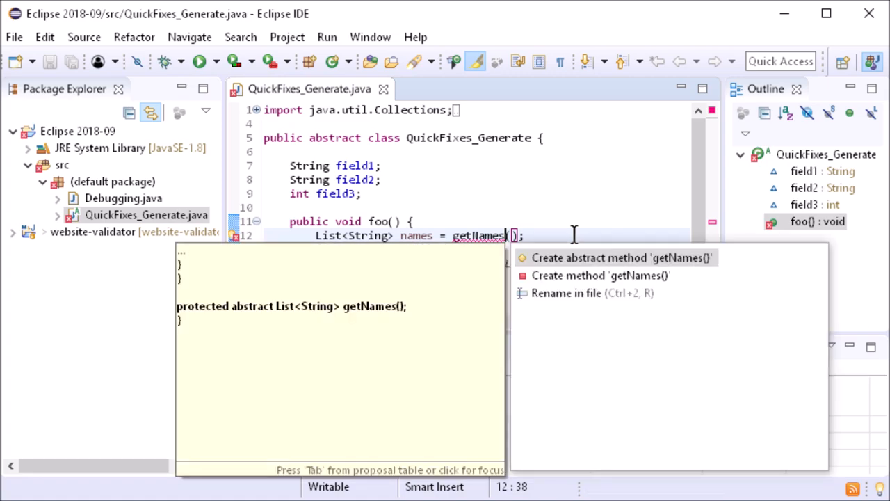
{"action": "double_click", "coordinate": [581, 258]}
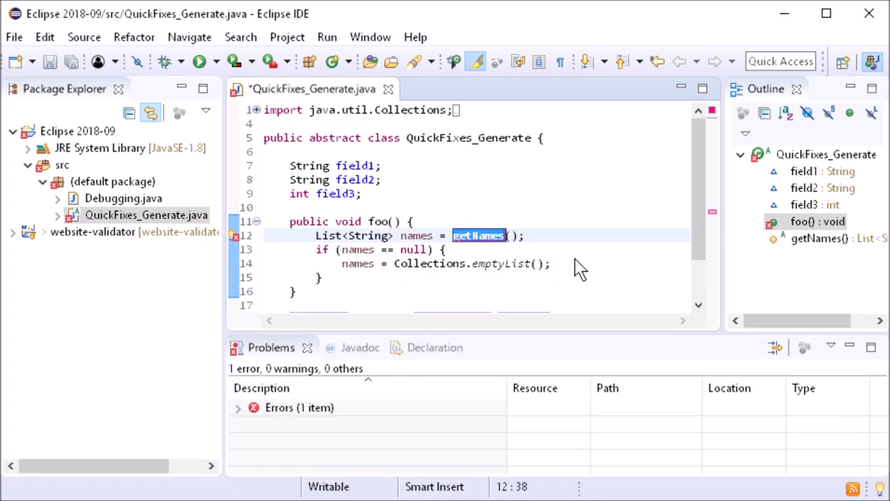
{"action": "key", "text": "ctrl+s"}
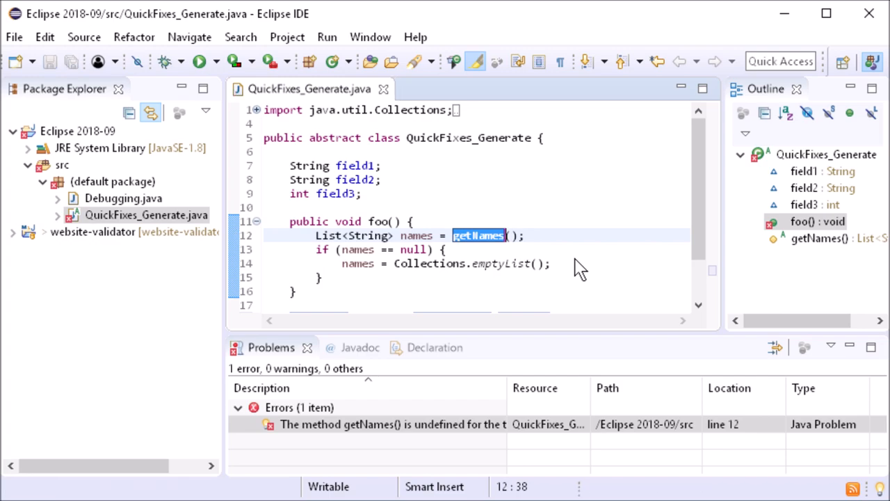
Convert Collections.emptyList() to a static import via quick assist and save
{"action": "left_click", "coordinate": [494, 264]}
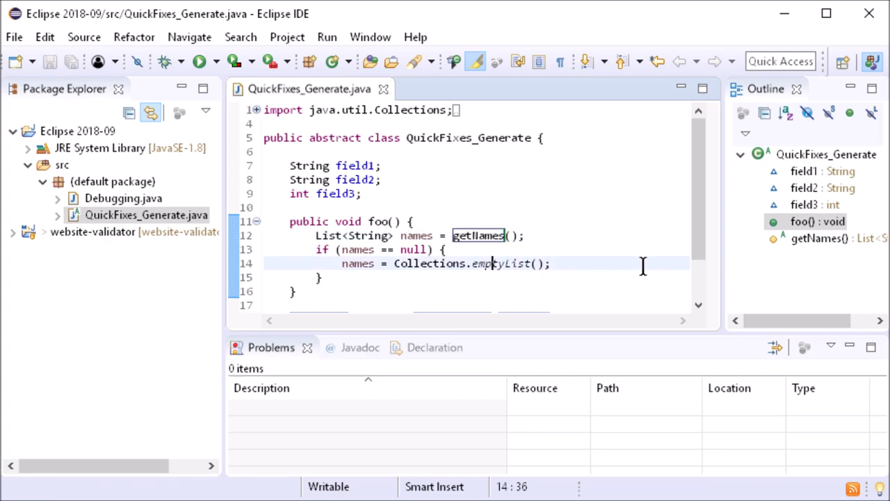
{"action": "key", "text": "ctrl+1"}
{"action": "left_click", "coordinate": [607, 306]}
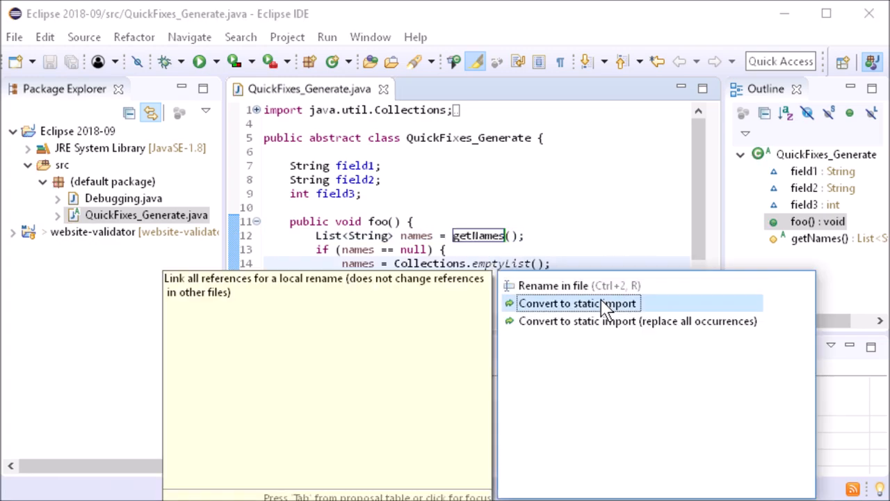
{"action": "double_click", "coordinate": [606, 306]}
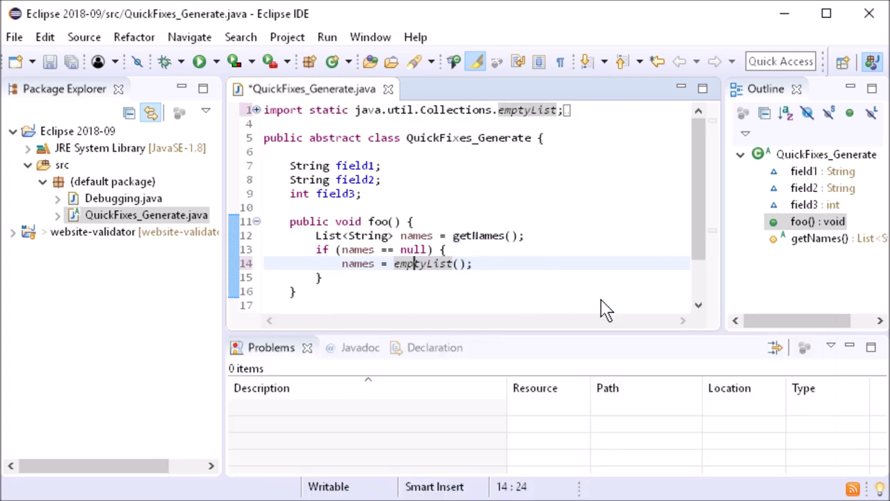
{"action": "key", "text": "ctrl+s"}
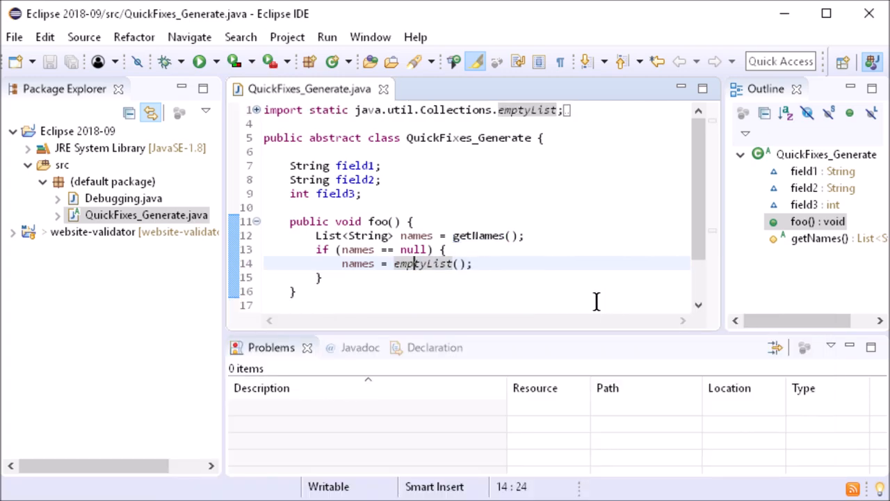
Generate hashCode() and equals() based on Objects.hash and Objects.equals, then review both return lines
{"action": "left_click", "coordinate": [84, 37]}
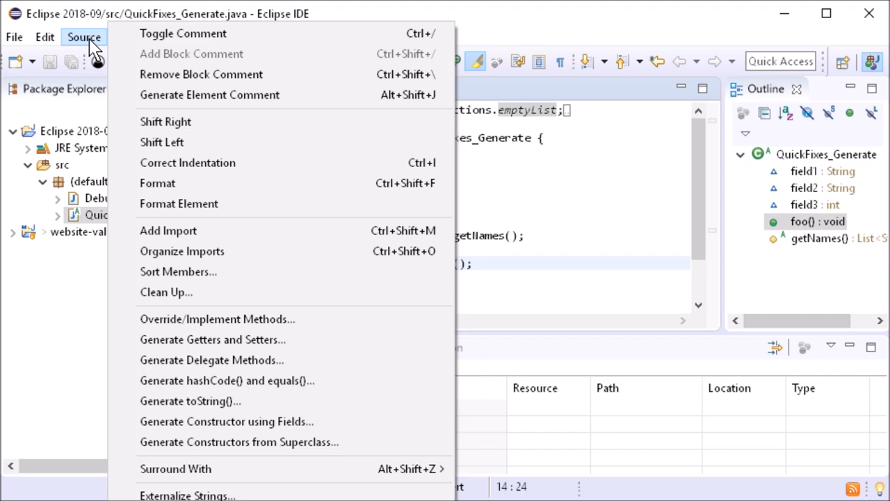
{"action": "left_click", "coordinate": [227, 380]}
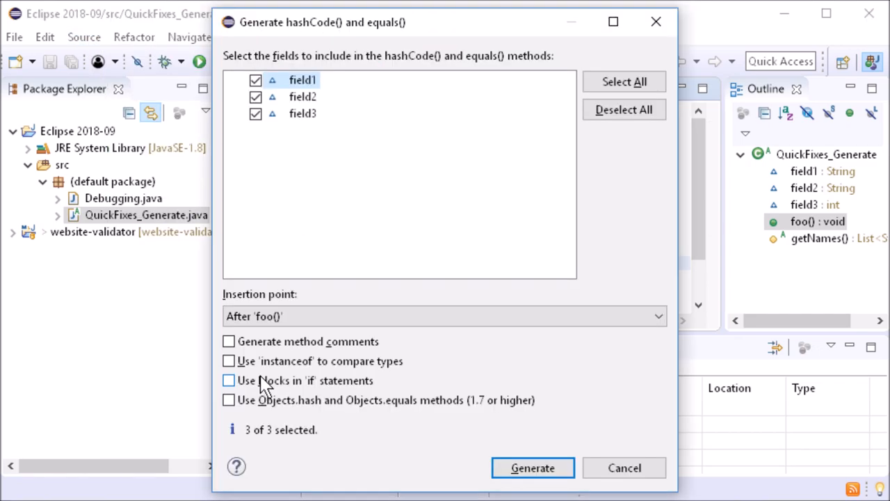
{"action": "left_click", "coordinate": [229, 400]}
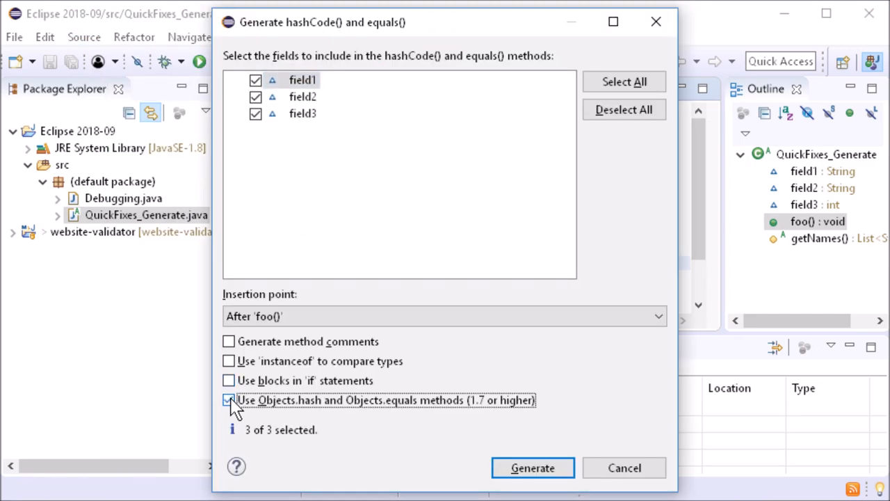
{"action": "left_click", "coordinate": [533, 468]}
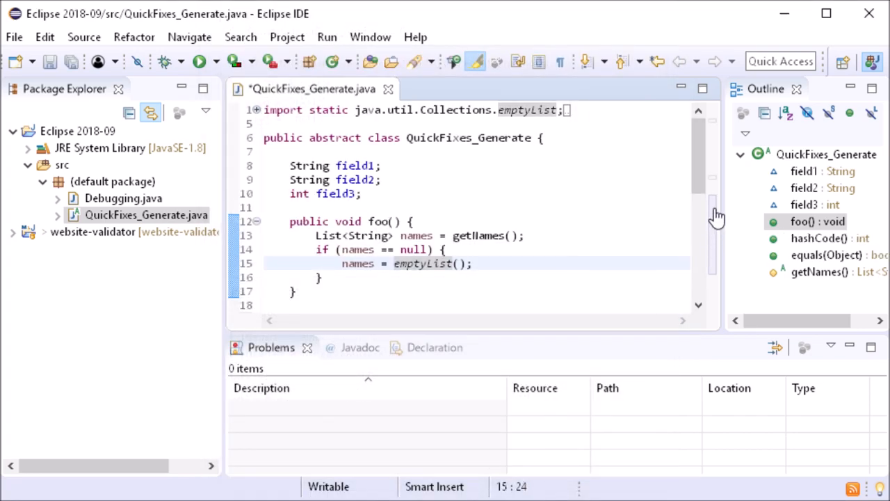
{"action": "left_click_drag", "start_coordinate": [700, 139], "coordinate": [696, 252]}
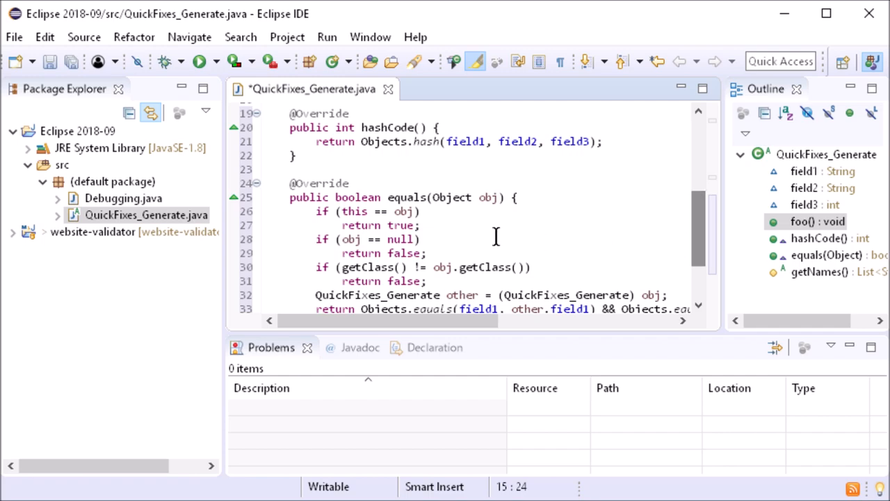
{"action": "left_click", "coordinate": [435, 144]}
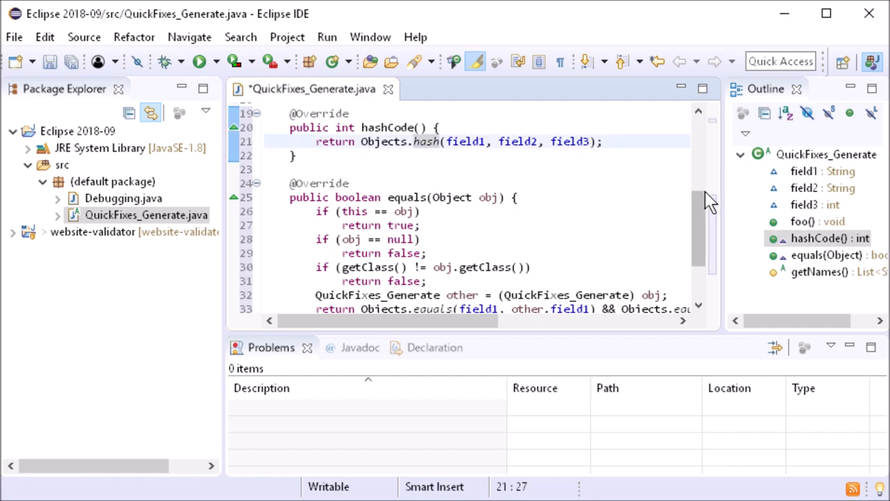
{"action": "left_click_drag", "start_coordinate": [698, 222], "coordinate": [692, 256]}
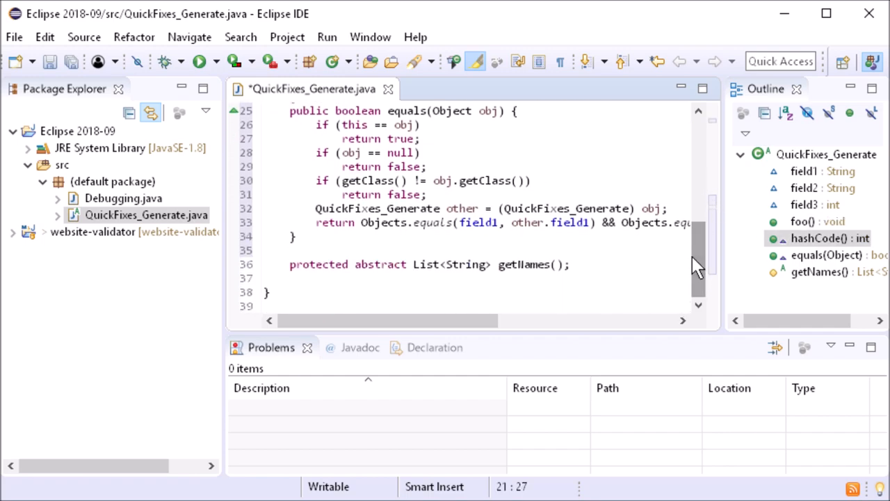
{"action": "left_click", "coordinate": [433, 223]}
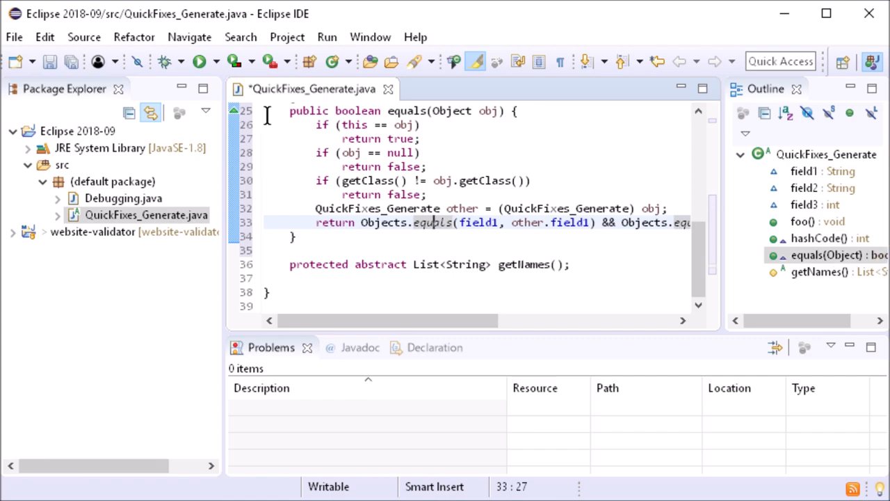
In Run Configurations, show and close the launch command line for WebsiteValidator
{"action": "left_click", "coordinate": [213, 62]}
{"action": "left_click", "coordinate": [271, 151]}
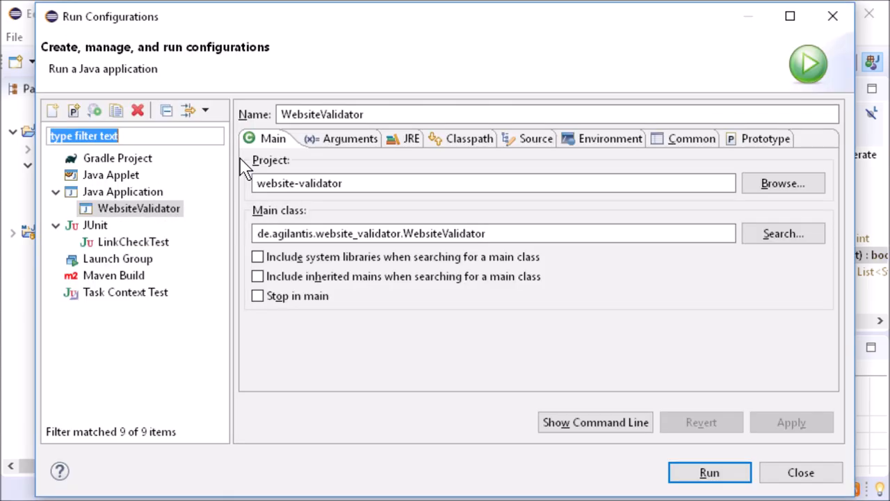
{"action": "left_click", "coordinate": [596, 422]}
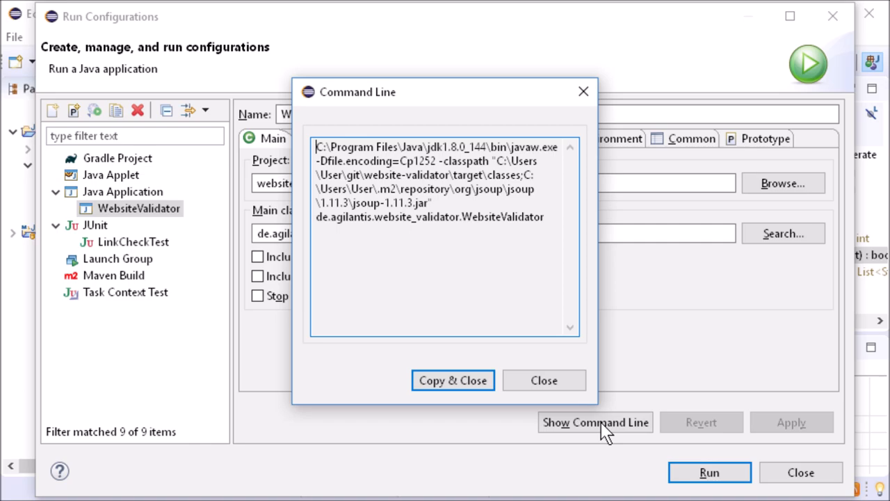
{"action": "left_click", "coordinate": [583, 92]}
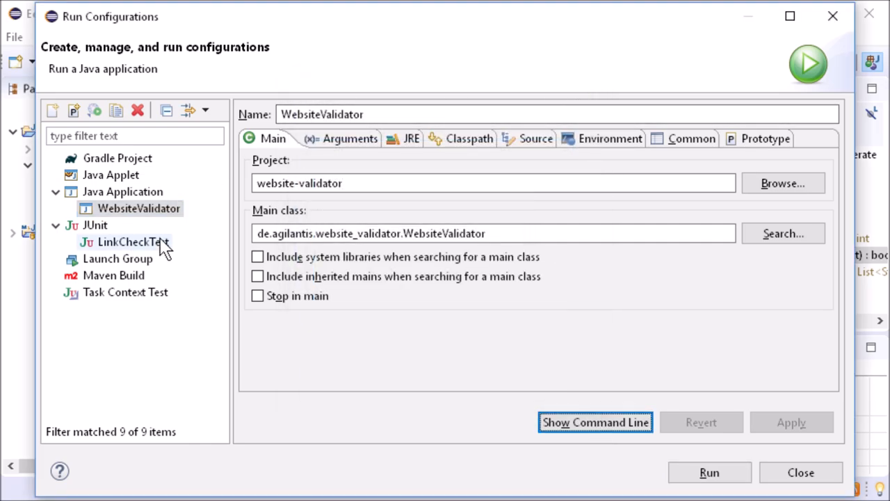
Show and close the launch command line for the LinkCheckTest configuration
{"action": "left_click", "coordinate": [132, 241]}
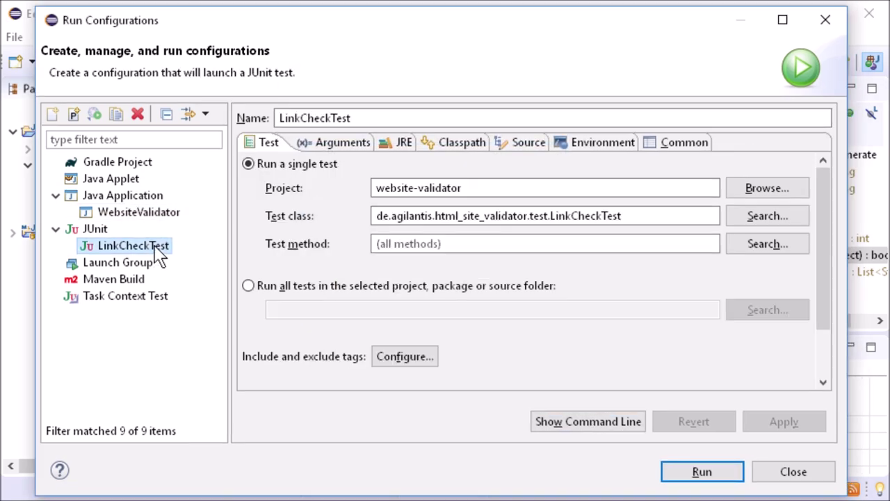
{"action": "left_click", "coordinate": [564, 421]}
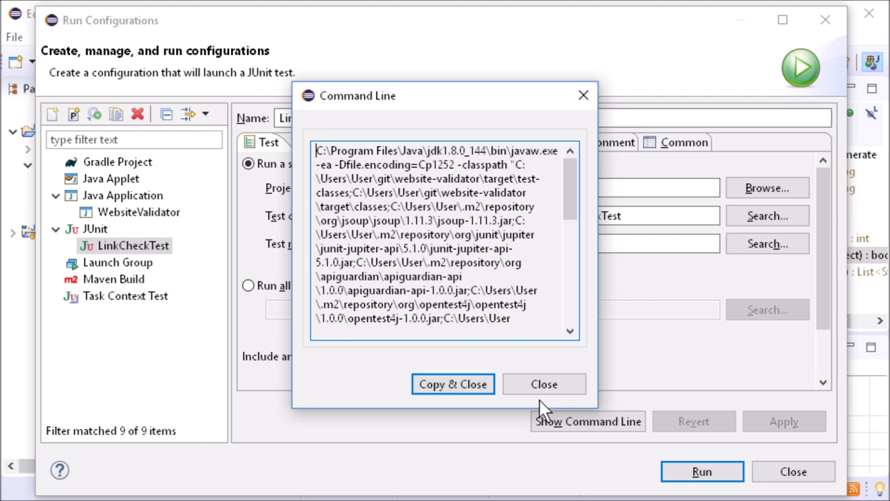
{"action": "left_click", "coordinate": [544, 384]}
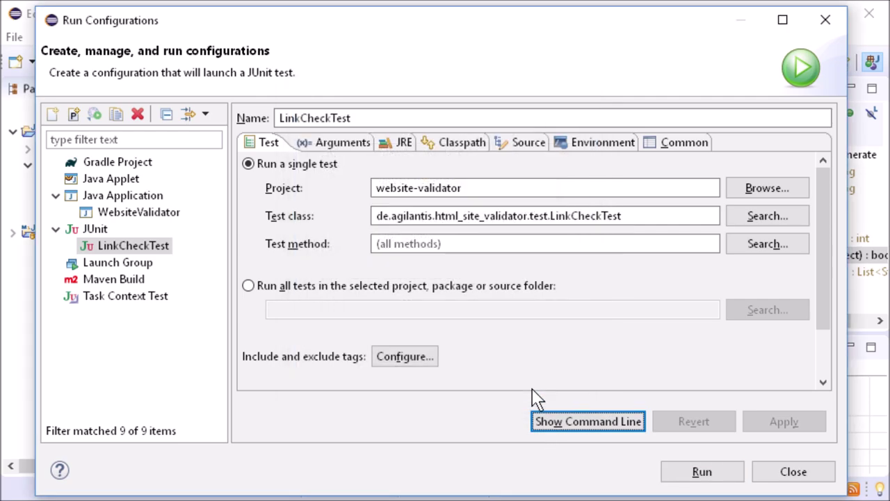
Enable 'Use temporary JAR to specify classpath' for LinkCheckTest, review the resulting command line, and close the configurations
{"action": "left_click", "coordinate": [456, 143]}
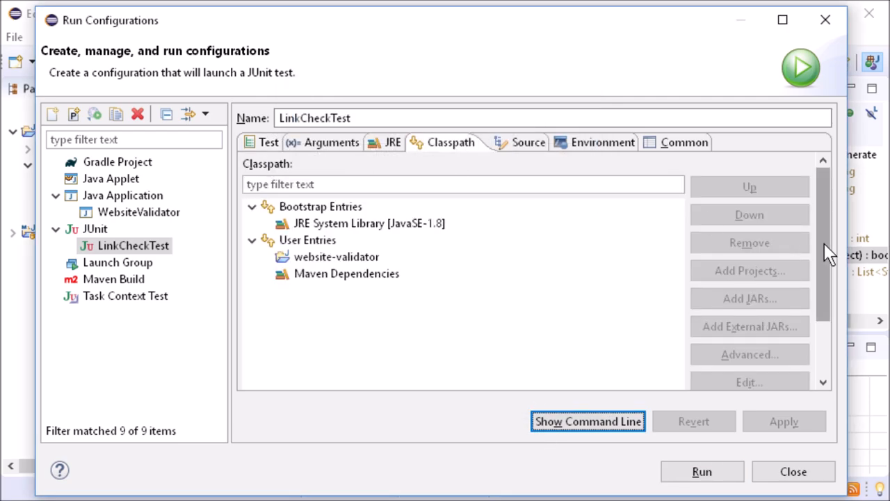
{"action": "scroll", "coordinate": [824, 244], "scroll_direction": "down", "scroll_amount": 5}
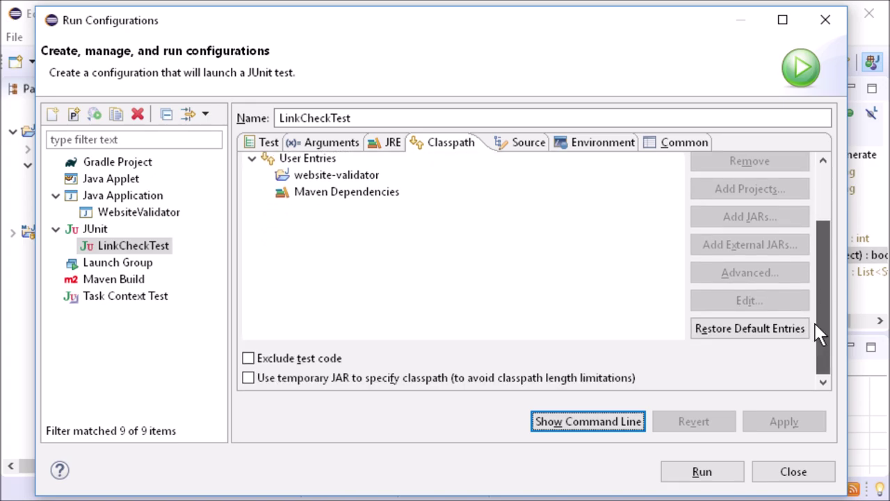
{"action": "left_click", "coordinate": [248, 378]}
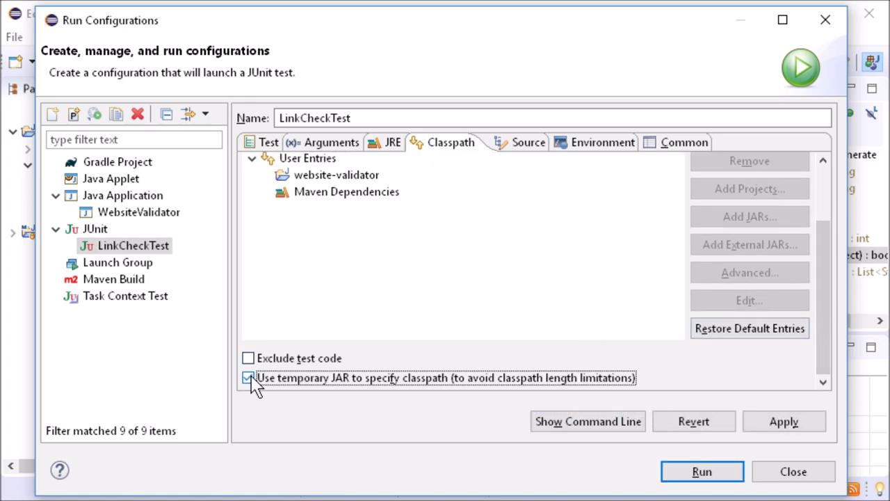
{"action": "left_click", "coordinate": [588, 422]}
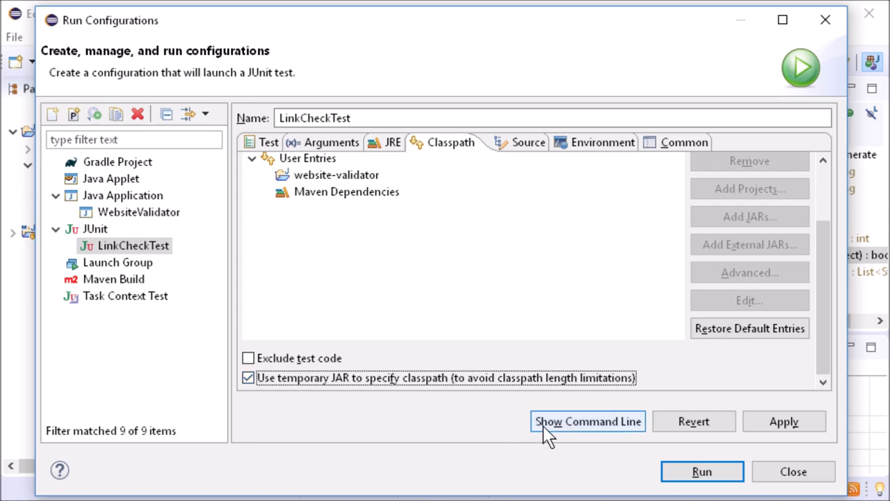
{"action": "left_click", "coordinate": [457, 273]}
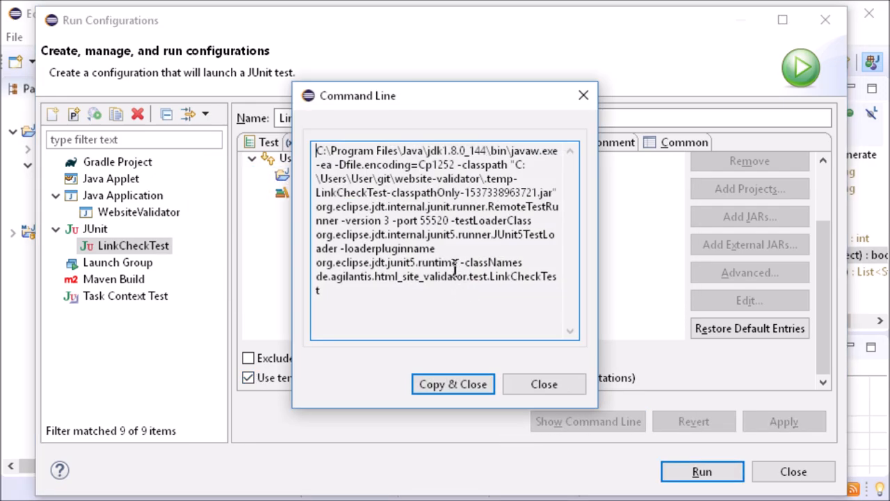
{"action": "left_click_drag", "start_coordinate": [483, 179], "coordinate": [537, 195]}
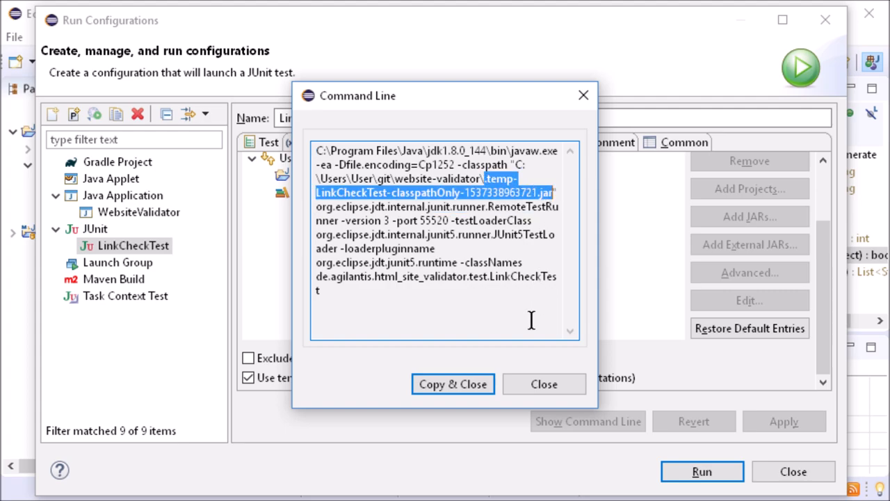
{"action": "left_click", "coordinate": [544, 384]}
{"action": "left_click", "coordinate": [793, 472]}
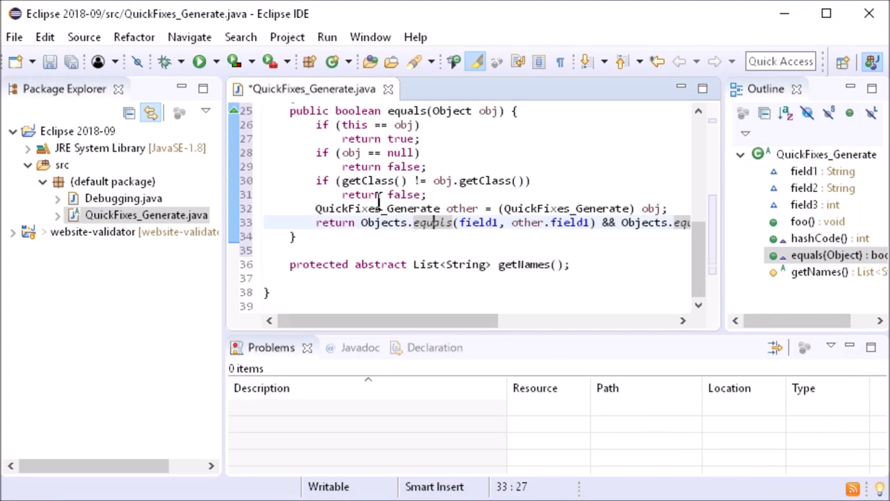
Search Open Type for 'stringb' to list StringBuilder matches, then cancel the search
{"action": "left_click", "coordinate": [189, 36]}
{"action": "left_click", "coordinate": [340, 115]}
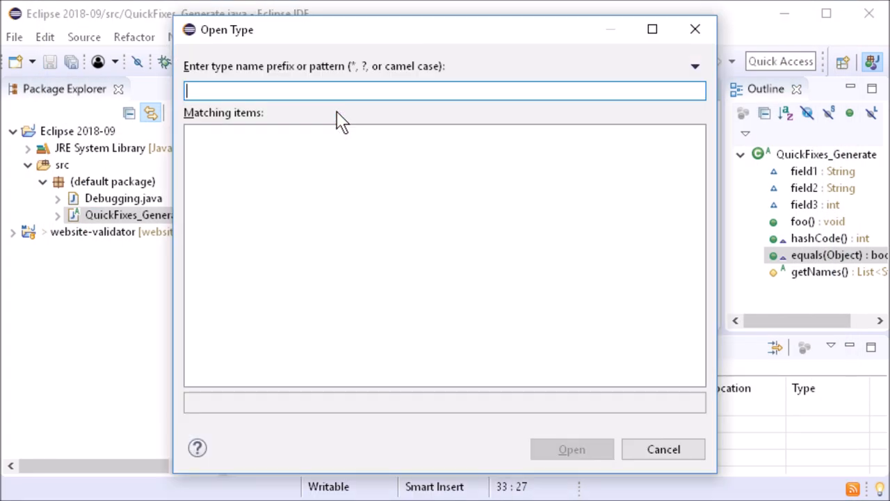
{"action": "type", "text": "stringb"}
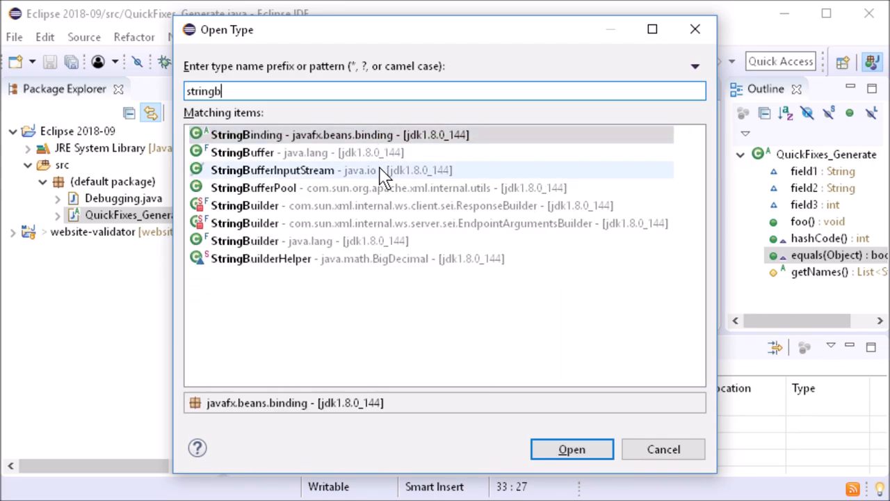
{"action": "left_click", "coordinate": [664, 449]}
In Preferences > Java > Code Style > Formatter, edit the built-in formatter profile
{"action": "left_click", "coordinate": [370, 37]}
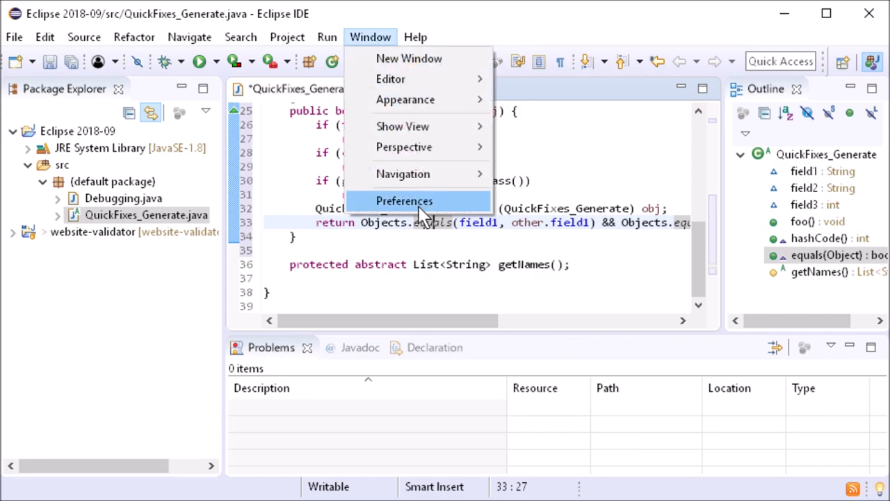
{"action": "left_click", "coordinate": [404, 201]}
{"action": "left_click", "coordinate": [174, 169]}
{"action": "left_click", "coordinate": [188, 235]}
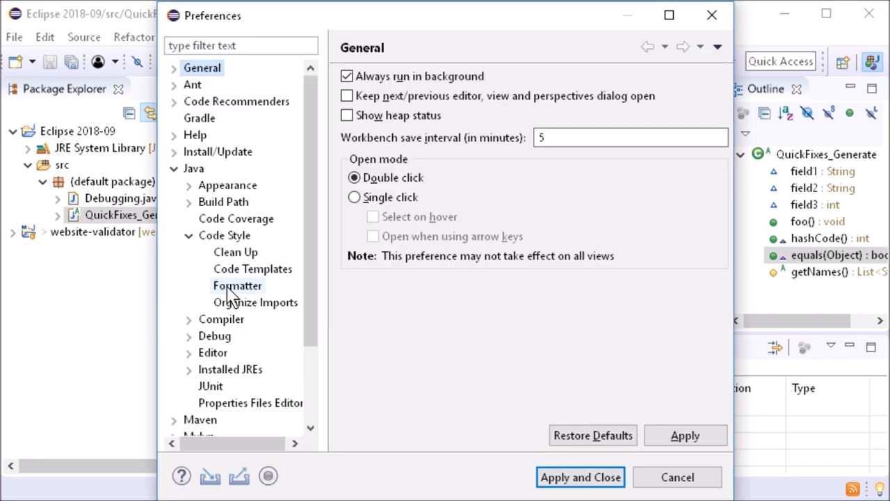
{"action": "left_click", "coordinate": [236, 286]}
{"action": "left_click", "coordinate": [654, 118]}
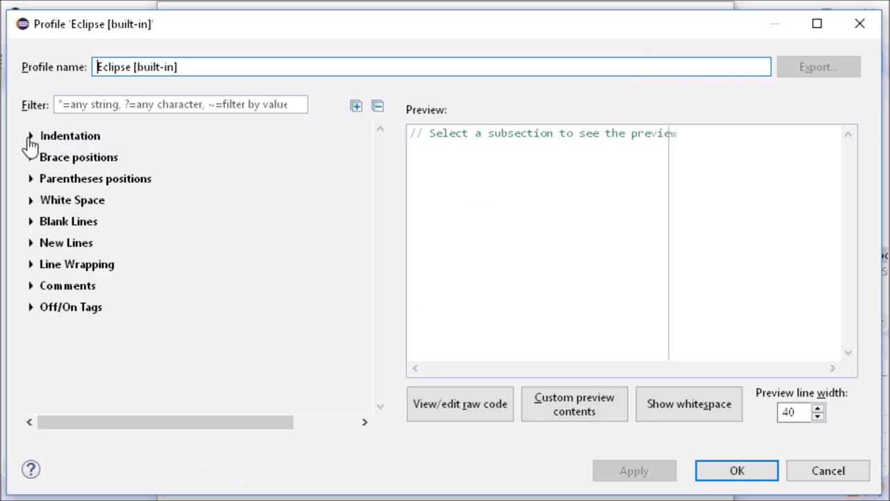
Under Indentation, align field declarations, variable declarations and assignments in columns, grouped by blank lines
{"action": "left_click", "coordinate": [28, 136]}
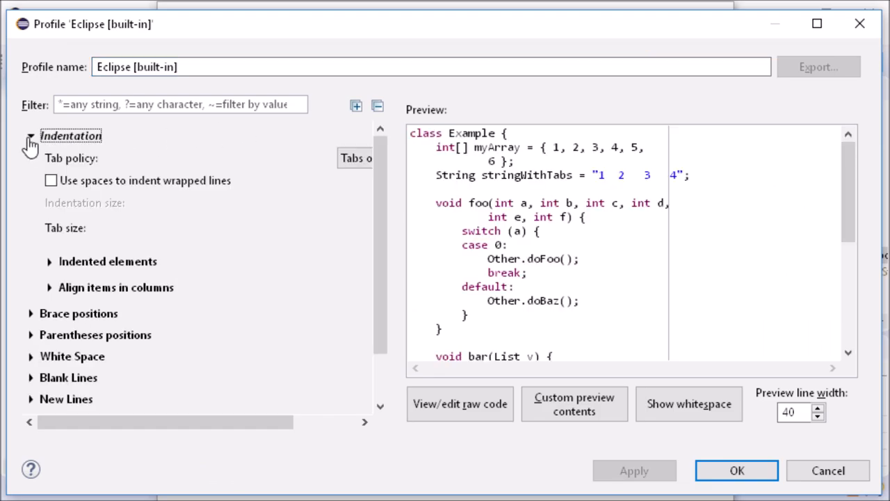
{"action": "left_click", "coordinate": [50, 287]}
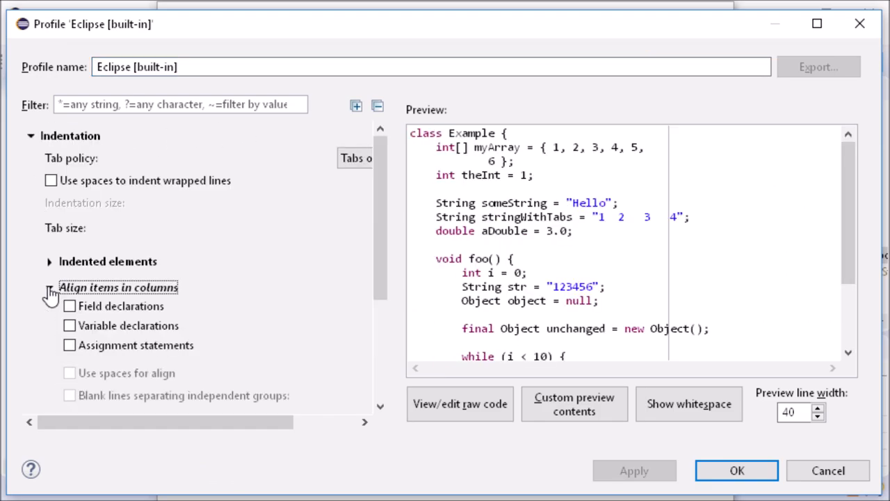
{"action": "left_click", "coordinate": [70, 306]}
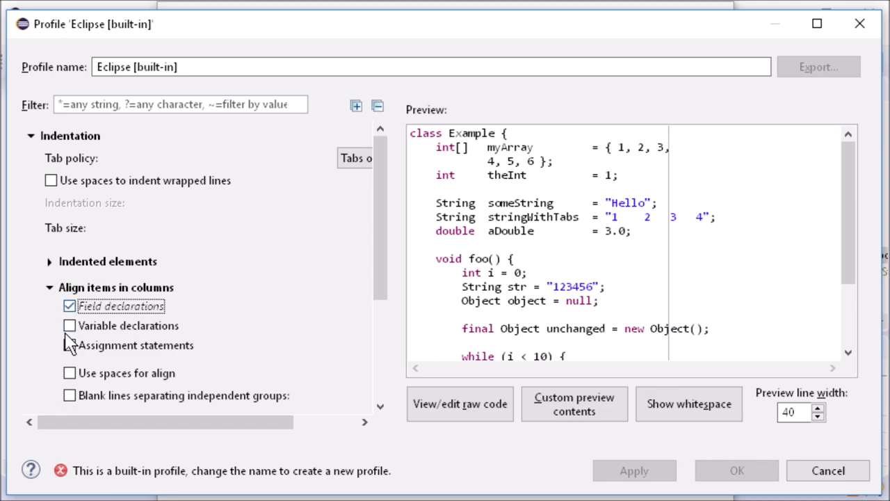
{"action": "left_click", "coordinate": [70, 397]}
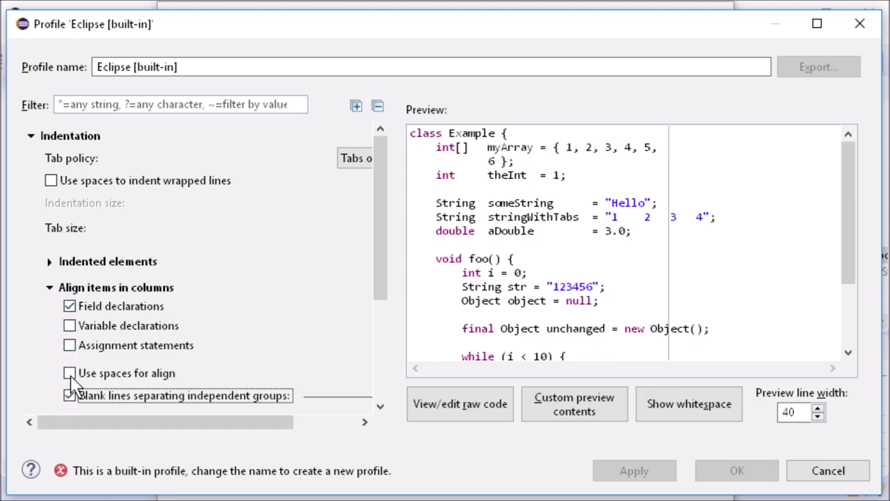
{"action": "left_click", "coordinate": [69, 326]}
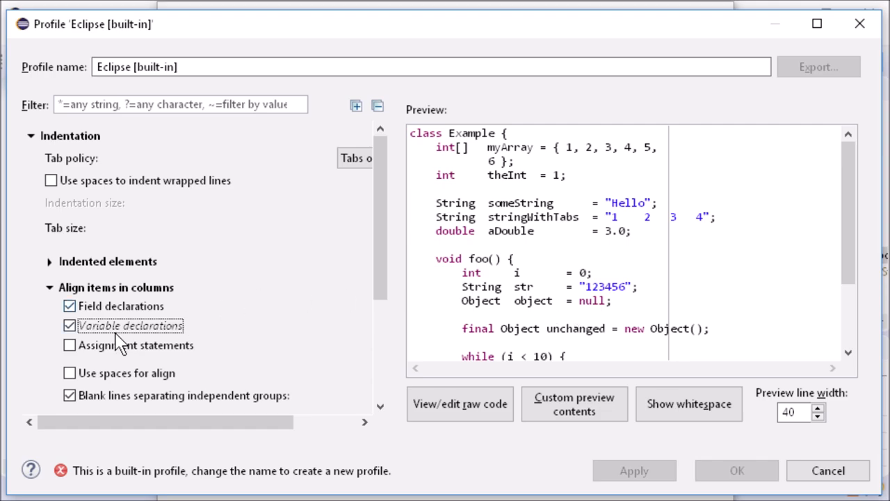
{"action": "left_click", "coordinate": [70, 345]}
{"action": "left_click_drag", "start_coordinate": [848, 245], "coordinate": [851, 341]}
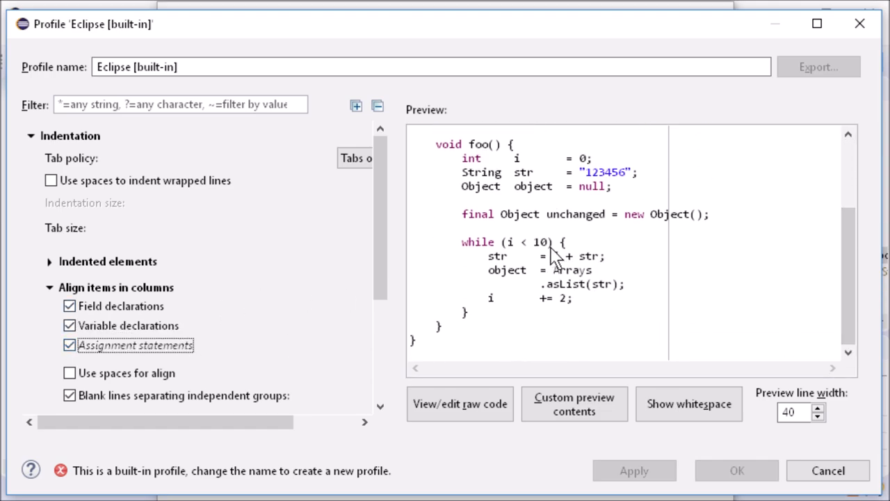
Show whitespace characters in the formatter preview
{"action": "left_click", "coordinate": [69, 374]}
{"action": "left_click", "coordinate": [672, 415]}
{"action": "left_click", "coordinate": [70, 374]}
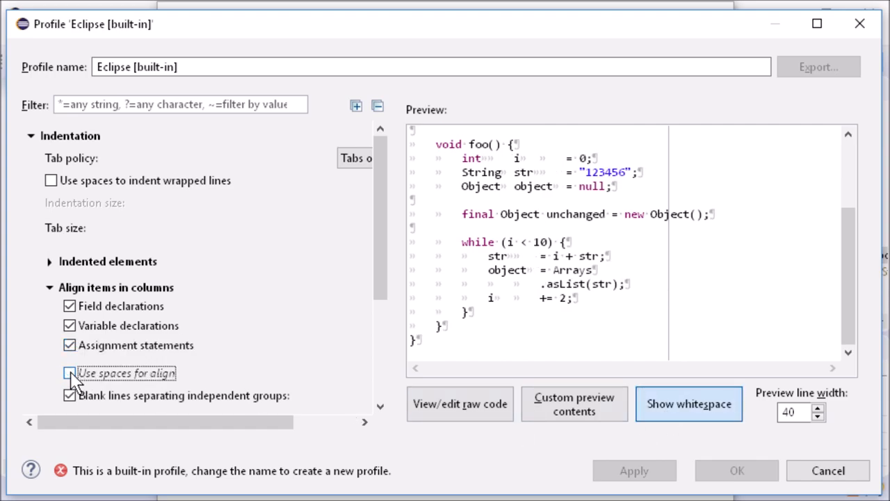
Under New Lines > Simple loops, keep for, while and do-while bodies on one line and select the preview width value for 60
{"action": "left_click", "coordinate": [31, 136]}
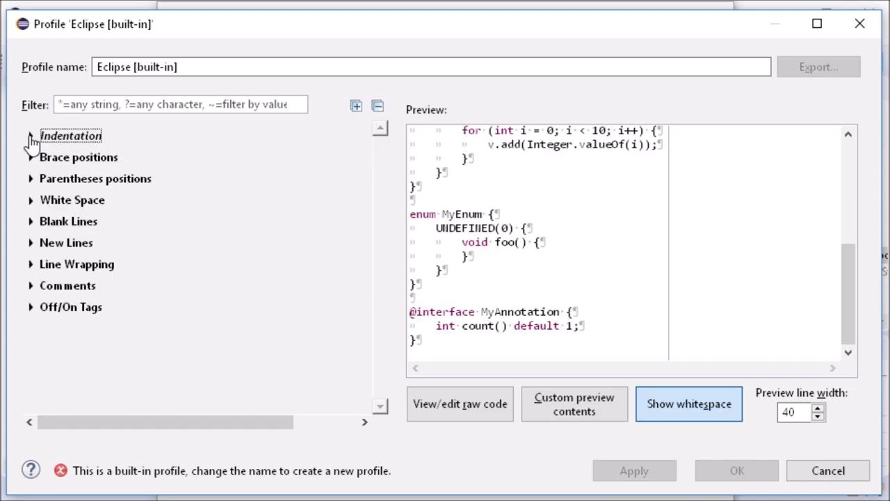
{"action": "left_click", "coordinate": [30, 242]}
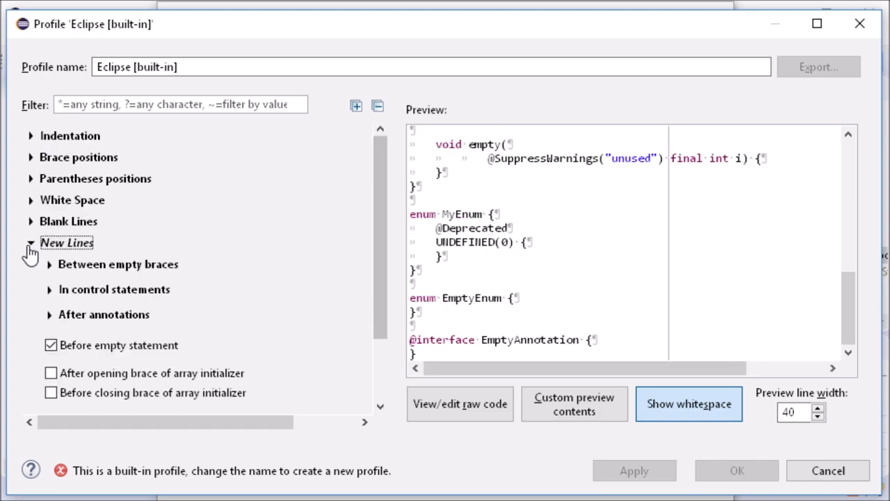
{"action": "left_click", "coordinate": [49, 289]}
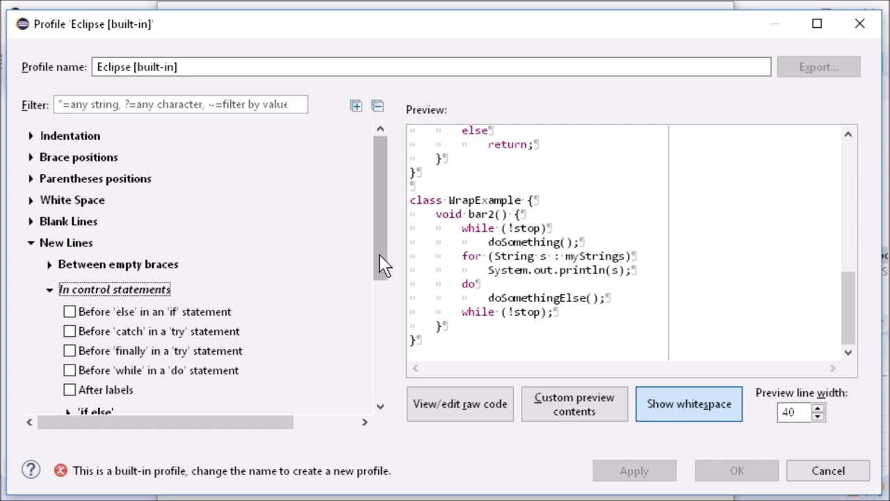
{"action": "left_click_drag", "start_coordinate": [379, 216], "coordinate": [376, 320]}
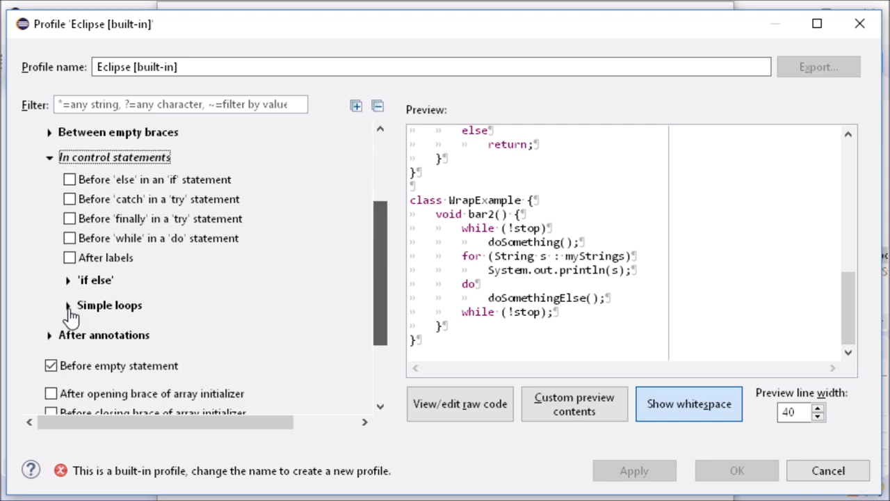
{"action": "left_click", "coordinate": [69, 306]}
{"action": "left_click", "coordinate": [88, 328]}
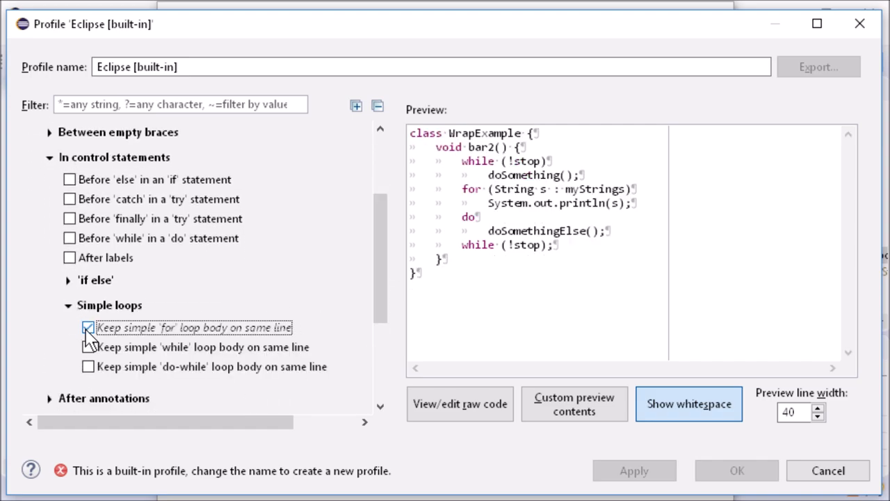
{"action": "left_click", "coordinate": [89, 348]}
{"action": "left_click", "coordinate": [88, 366]}
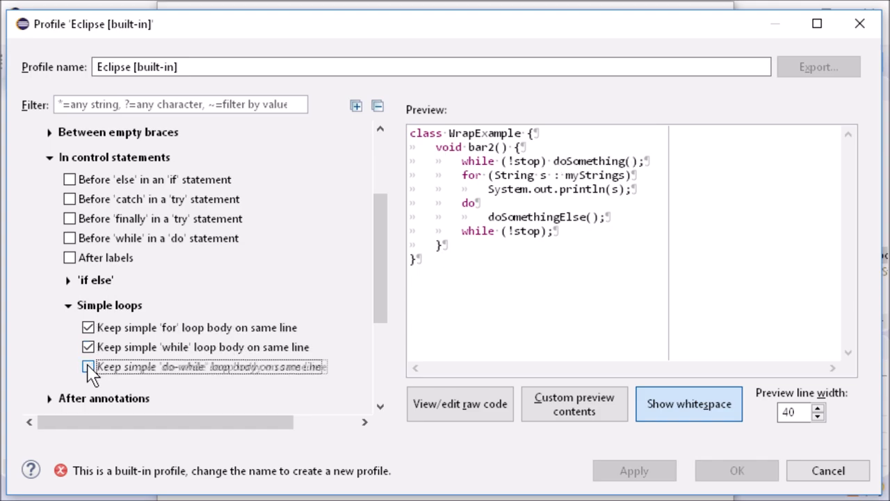
{"action": "double_click", "coordinate": [789, 412]}
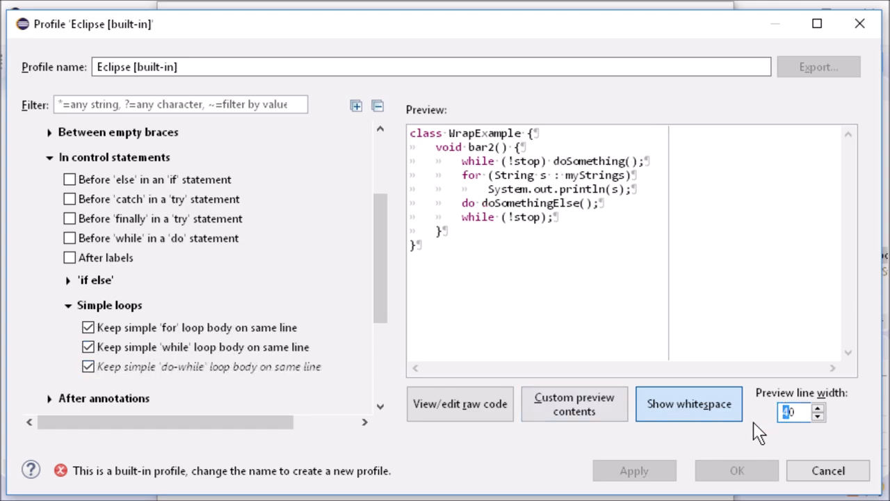
{"action": "type", "text": "60"}
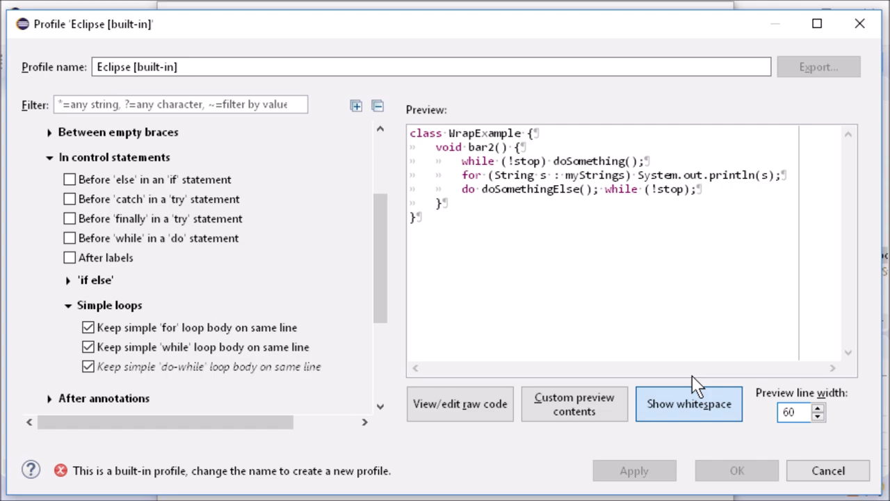
{"action": "scroll", "coordinate": [375, 222], "scroll_direction": "up", "scroll_amount": 5}
Expand Line Wrapping > Wrapping settings > Statements and preview Compact loops wrapping
{"action": "left_click", "coordinate": [66, 242]}
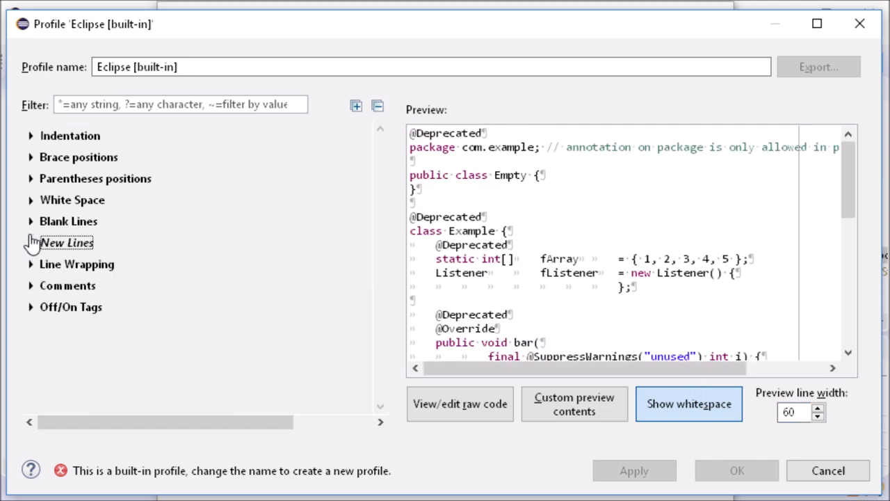
{"action": "left_click", "coordinate": [78, 264]}
{"action": "left_click", "coordinate": [31, 264]}
{"action": "double_click", "coordinate": [104, 400]}
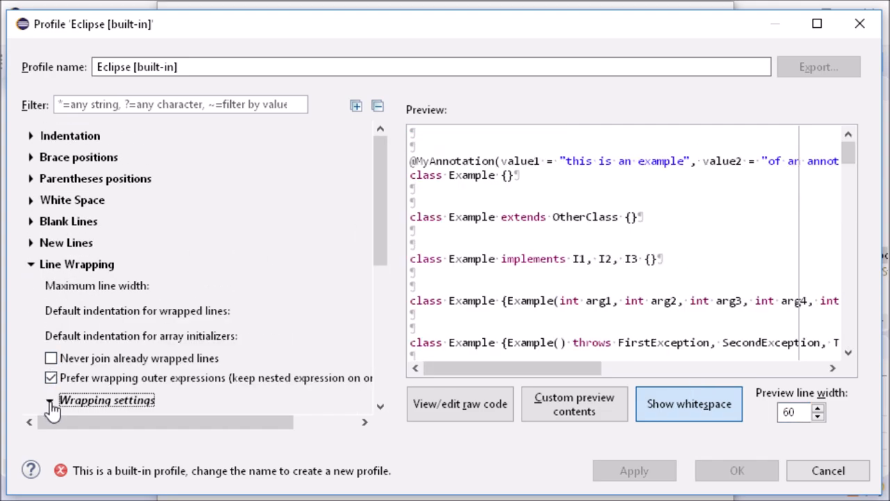
{"action": "left_click_drag", "start_coordinate": [380, 236], "coordinate": [357, 351]}
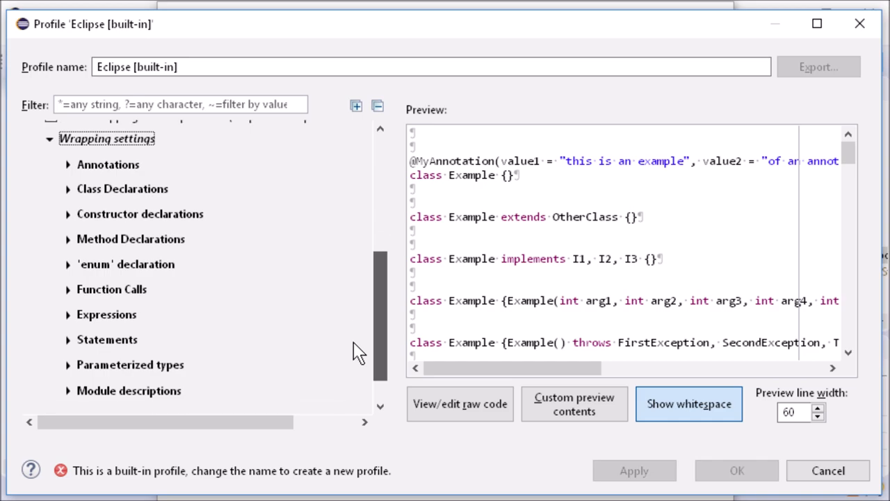
{"action": "left_click", "coordinate": [73, 340]}
{"action": "left_click_drag", "start_coordinate": [380, 299], "coordinate": [375, 372]}
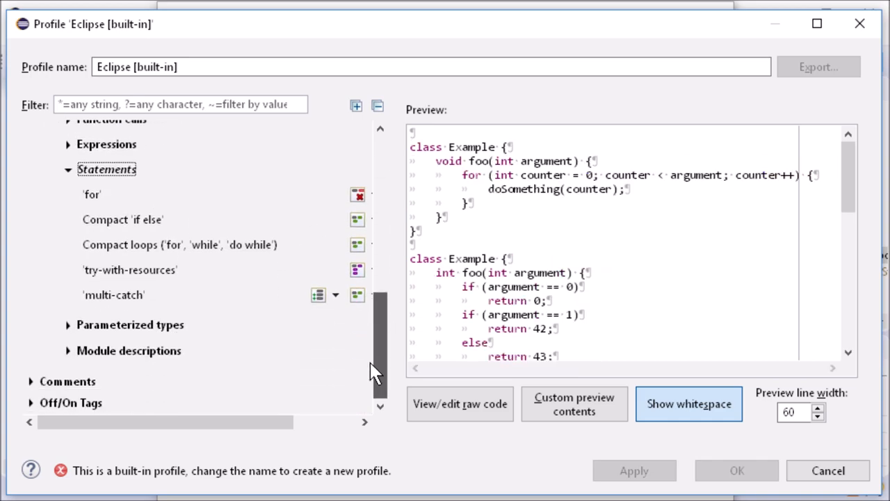
{"action": "left_click", "coordinate": [146, 250]}
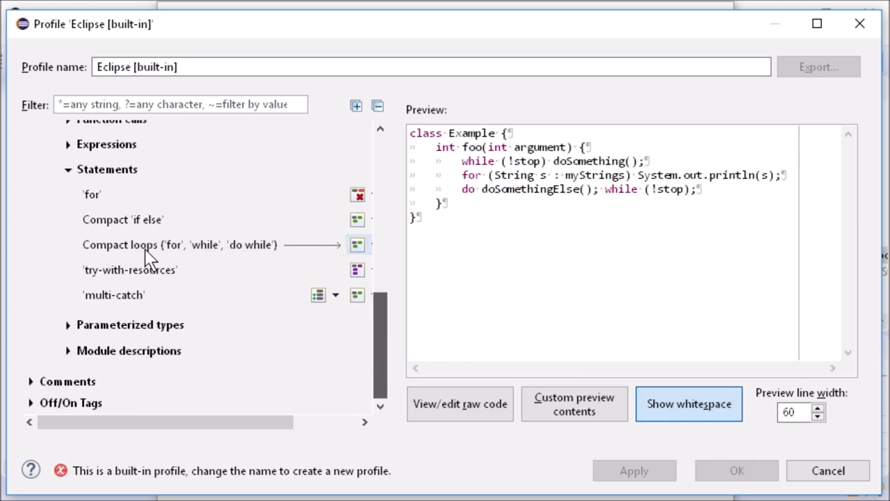
{"action": "left_click_drag", "start_coordinate": [167, 422], "coordinate": [258, 424]}
Review the indentation and wrap policy choices for compact loops, then cancel the profile dialog
{"action": "left_click", "coordinate": [352, 245]}
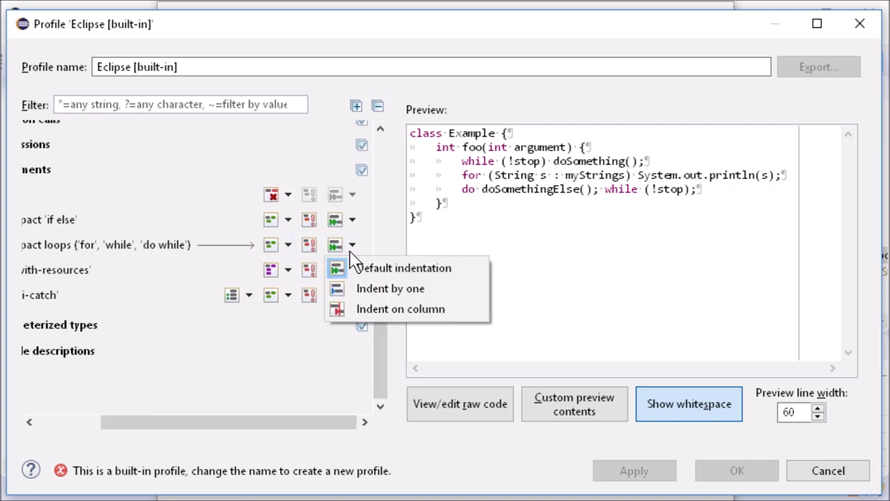
{"action": "left_click", "coordinate": [288, 244]}
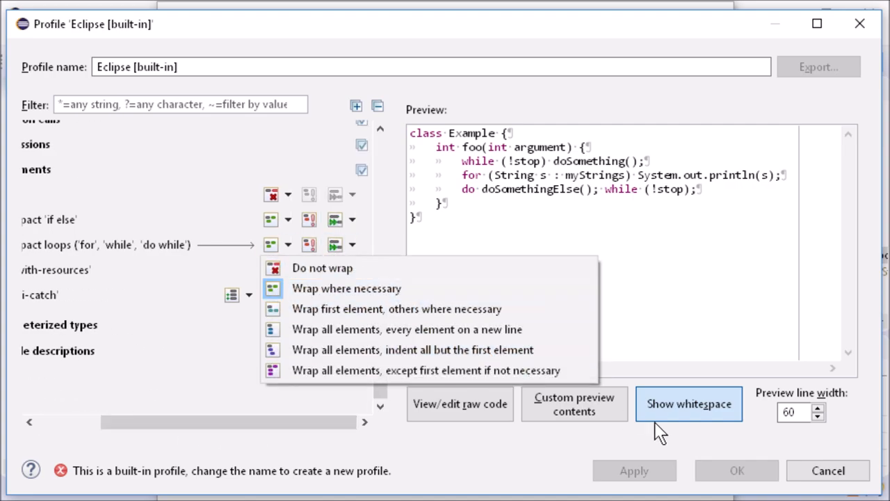
{"action": "left_click", "coordinate": [811, 477]}
Cancel Preferences, save, debug Debugging.java from a breakpoint on line 5 in the Debug perspective and step over once
{"action": "left_click", "coordinate": [679, 480]}
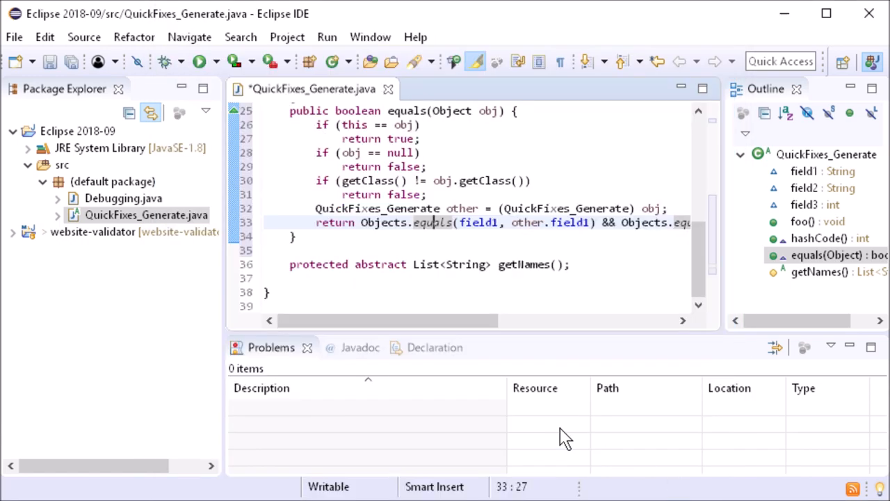
{"action": "key", "text": "ctrl+s"}
{"action": "double_click", "coordinate": [124, 198]}
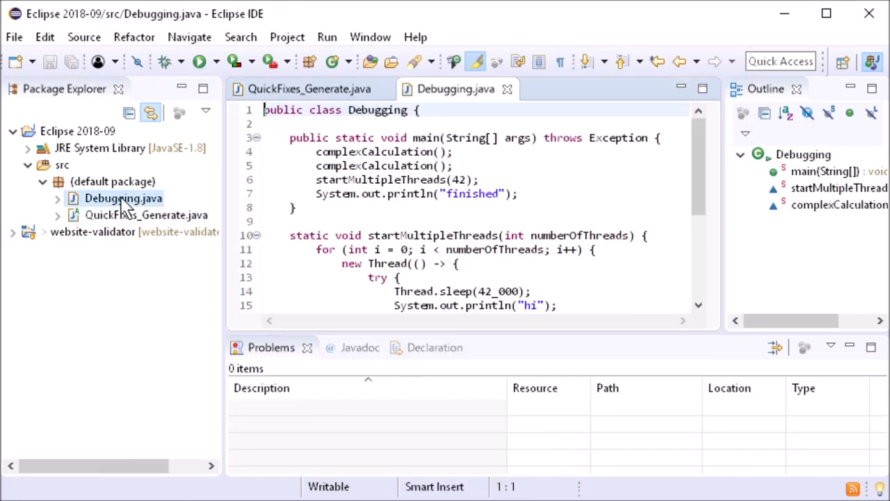
{"action": "double_click", "coordinate": [238, 166]}
{"action": "left_click", "coordinate": [165, 61]}
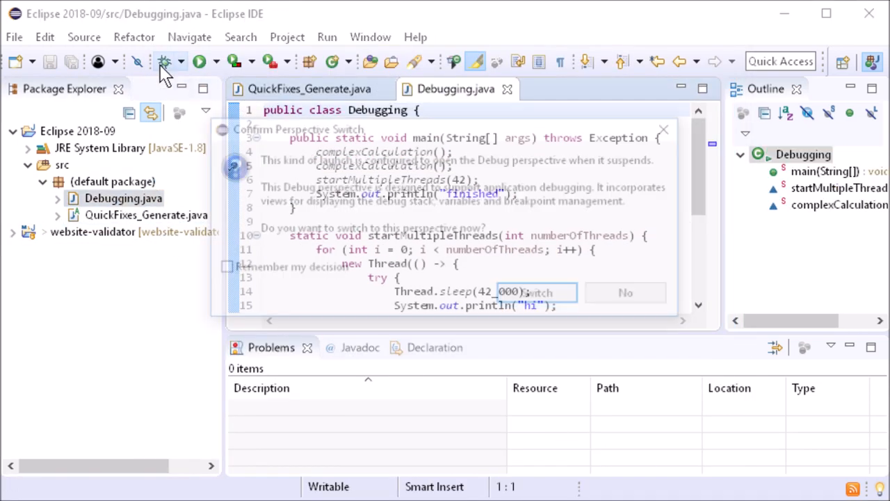
{"action": "left_click", "coordinate": [541, 295]}
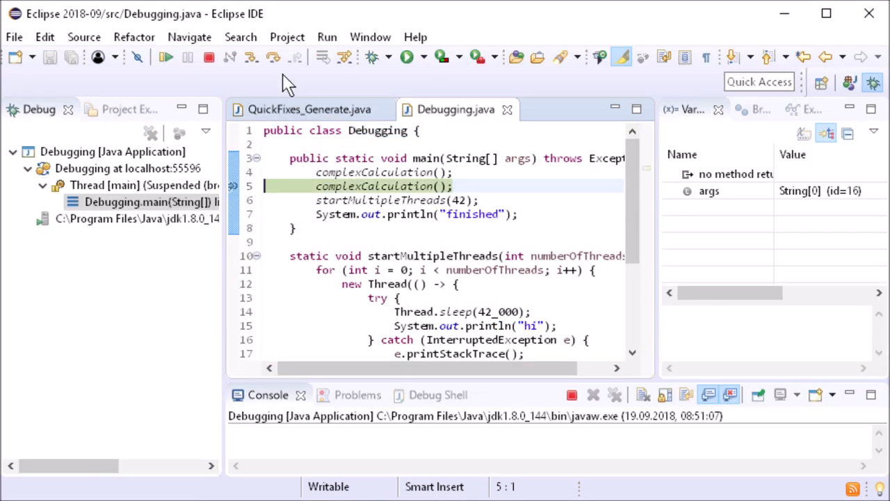
{"action": "left_click", "coordinate": [274, 58]}
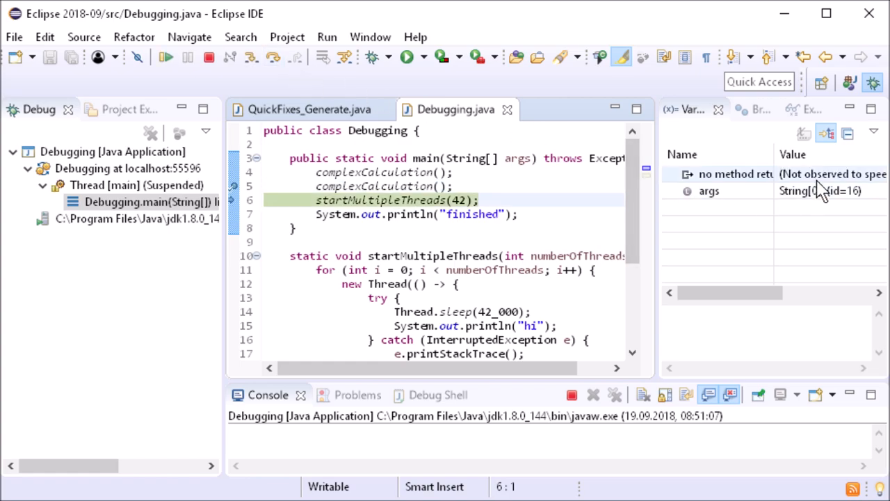
Inspect the method result, review the Java Debug method-result timeout, cancel, and step over startMultipleThreads(42)
{"action": "left_click", "coordinate": [814, 175]}
{"action": "left_click_drag", "start_coordinate": [723, 367], "coordinate": [863, 369]}
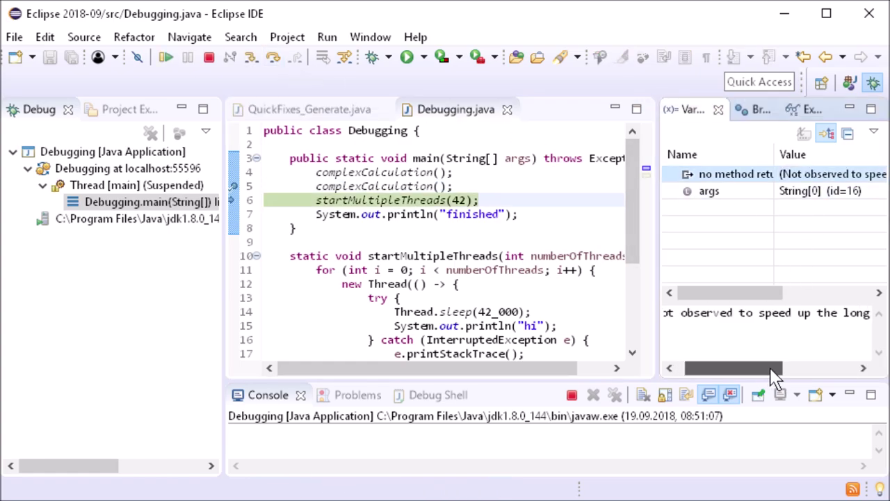
{"action": "left_click", "coordinate": [873, 134]}
{"action": "left_click", "coordinate": [704, 287]}
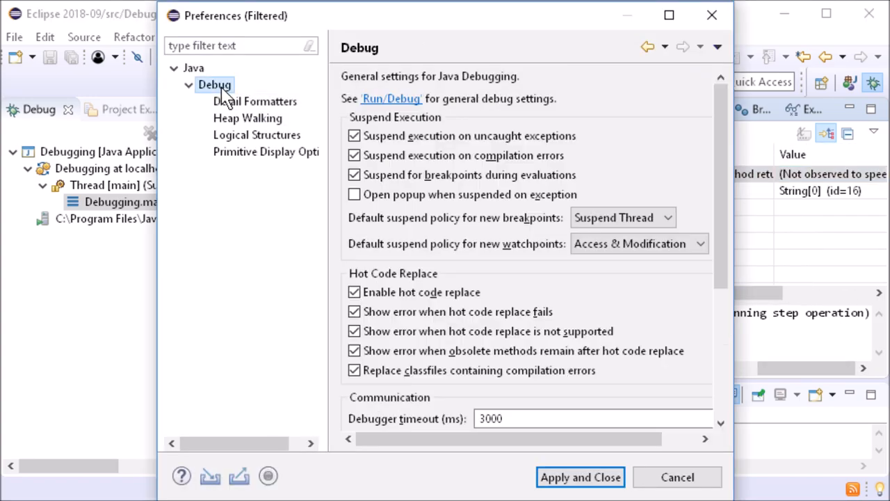
{"action": "scroll", "coordinate": [717, 278], "scroll_direction": "down", "scroll_amount": 5}
{"action": "scroll", "coordinate": [717, 278], "scroll_direction": "down", "scroll_amount": 3}
{"action": "double_click", "coordinate": [570, 365]}
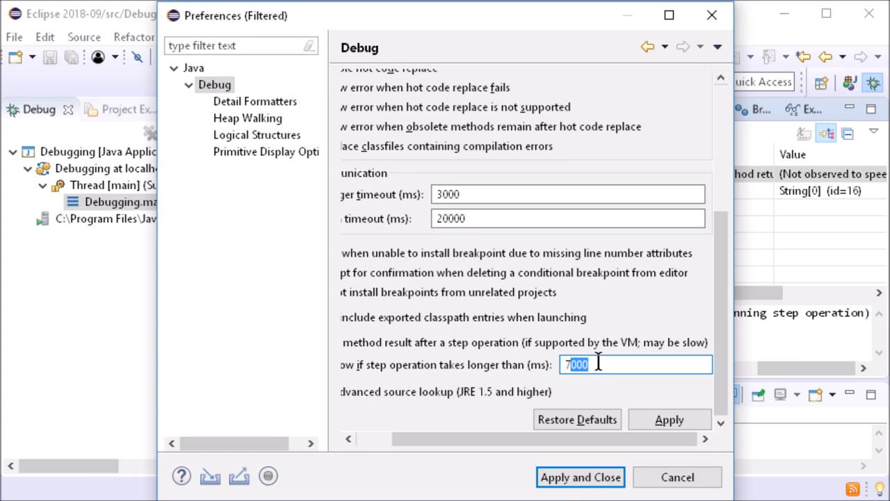
{"action": "left_click", "coordinate": [678, 477]}
{"action": "left_click", "coordinate": [274, 58]}
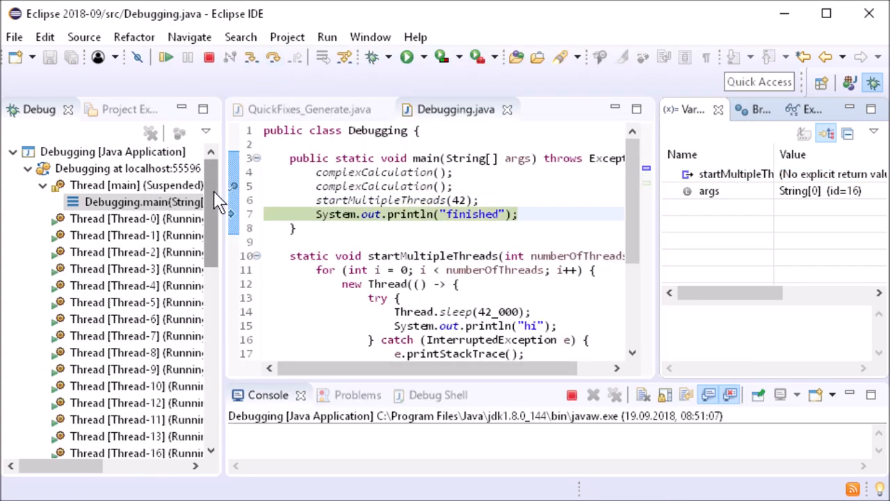
Turn off Java > Show Running Threads in the Debug view so only suspended threads list
{"action": "left_click", "coordinate": [206, 131]}
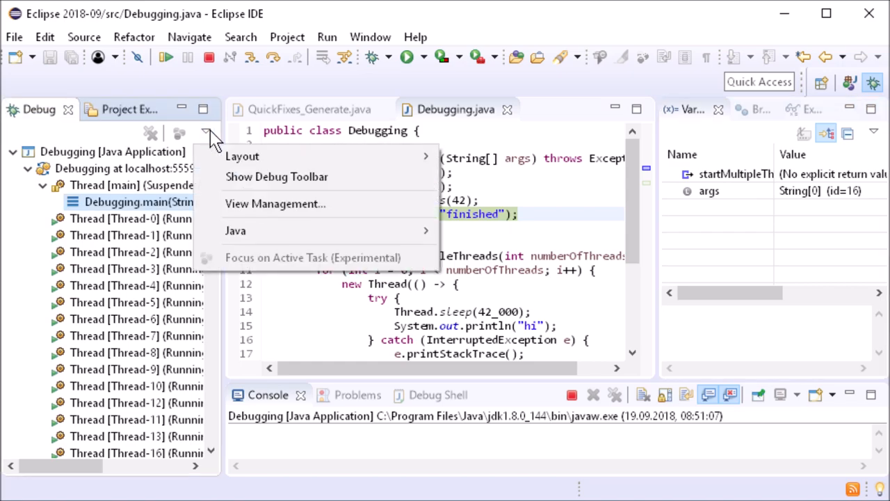
{"action": "mouse_move", "coordinate": [237, 231]}
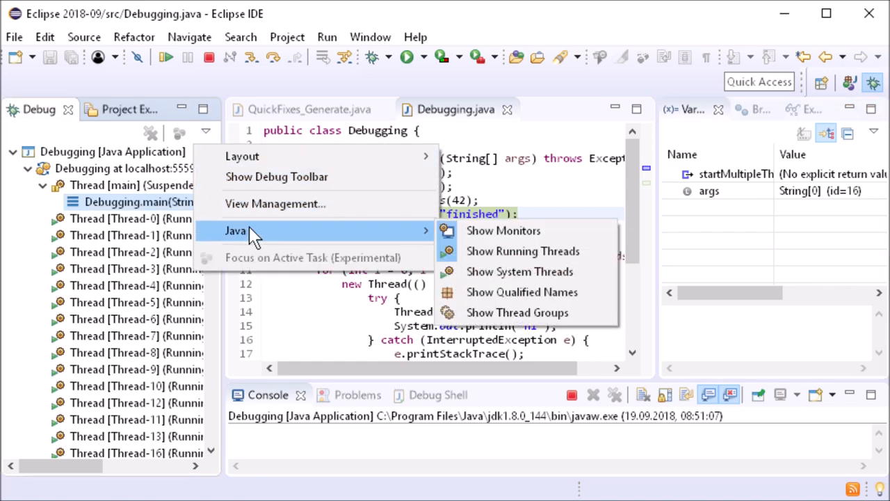
{"action": "left_click", "coordinate": [486, 254]}
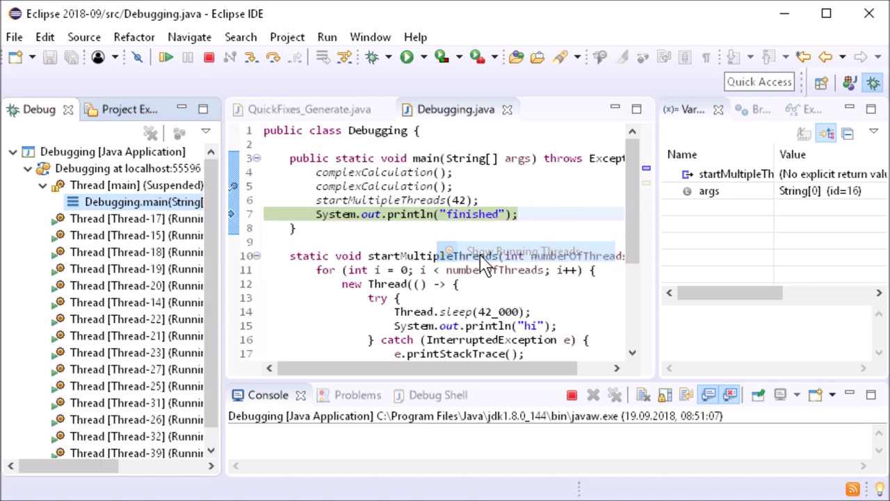